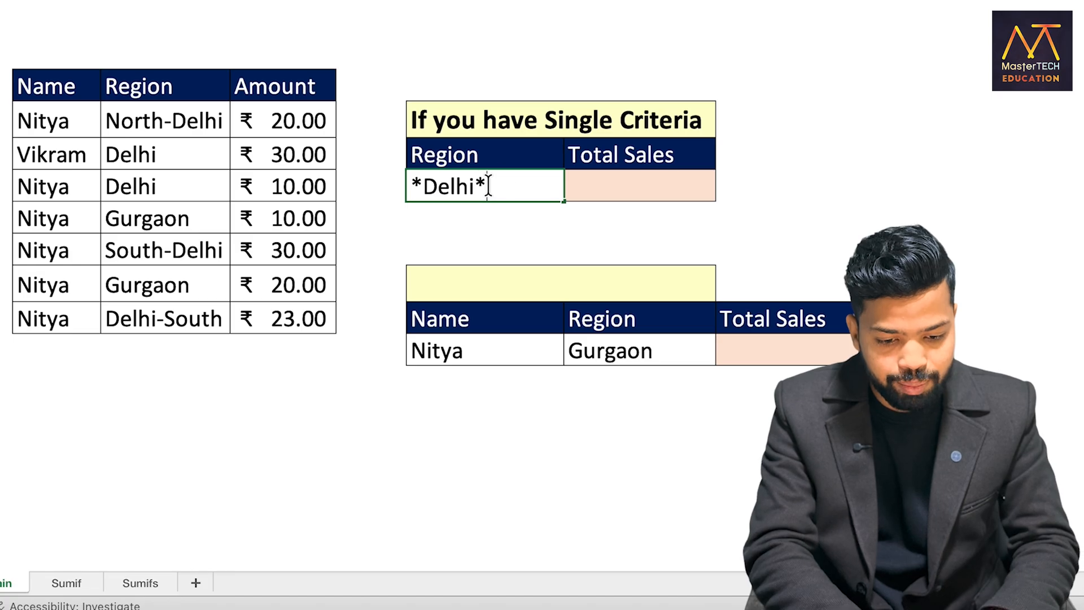
Total the amounts for regions matching *Delhi* by entering =SUMIF(C7:C13,G9,D7:D13) in the single-criteria Total Sales cell
key("Return")
left_click(592, 187)
type("=SUMIF(")
key("Tab")
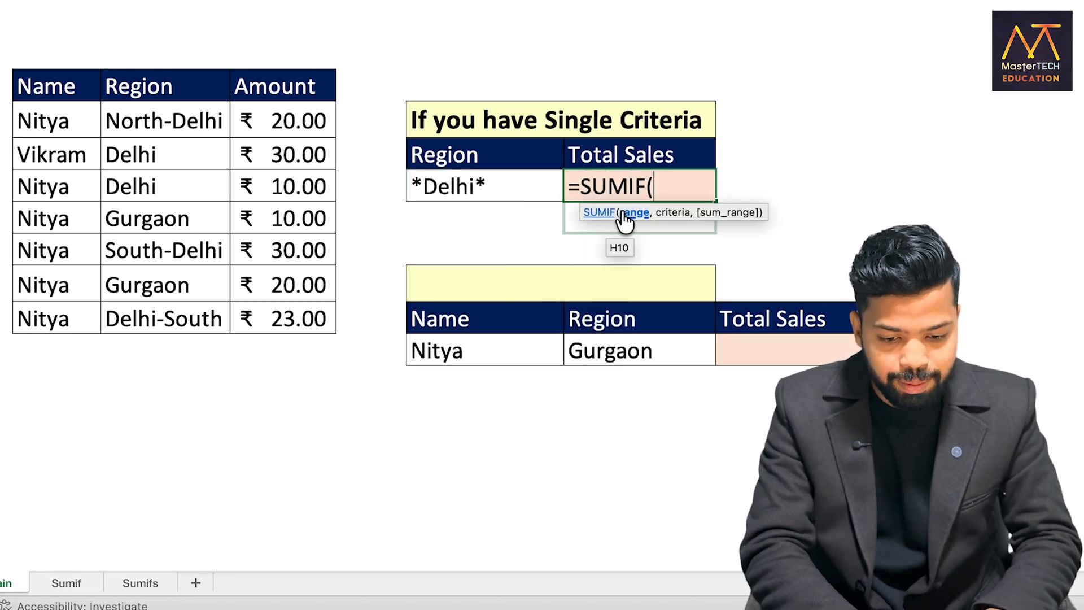
left_click_drag(164, 118, 169, 313)
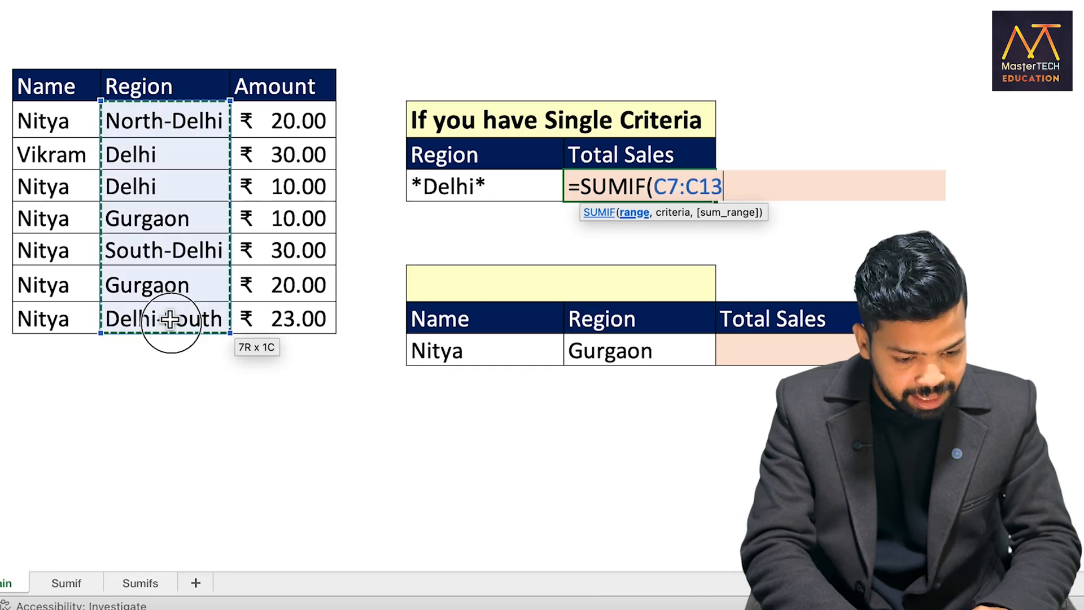
type(",")
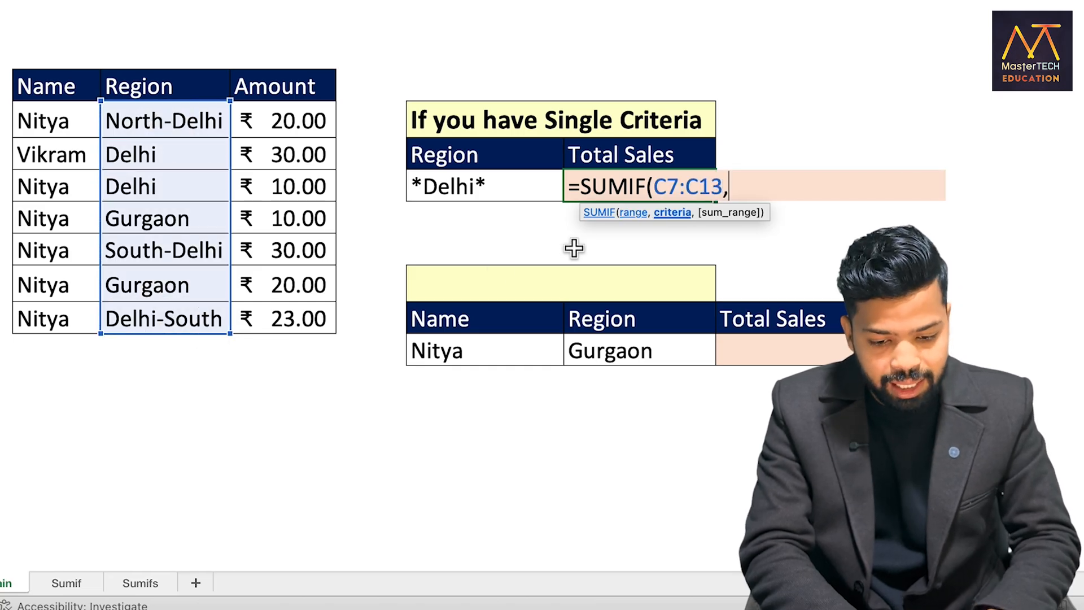
left_click(499, 188)
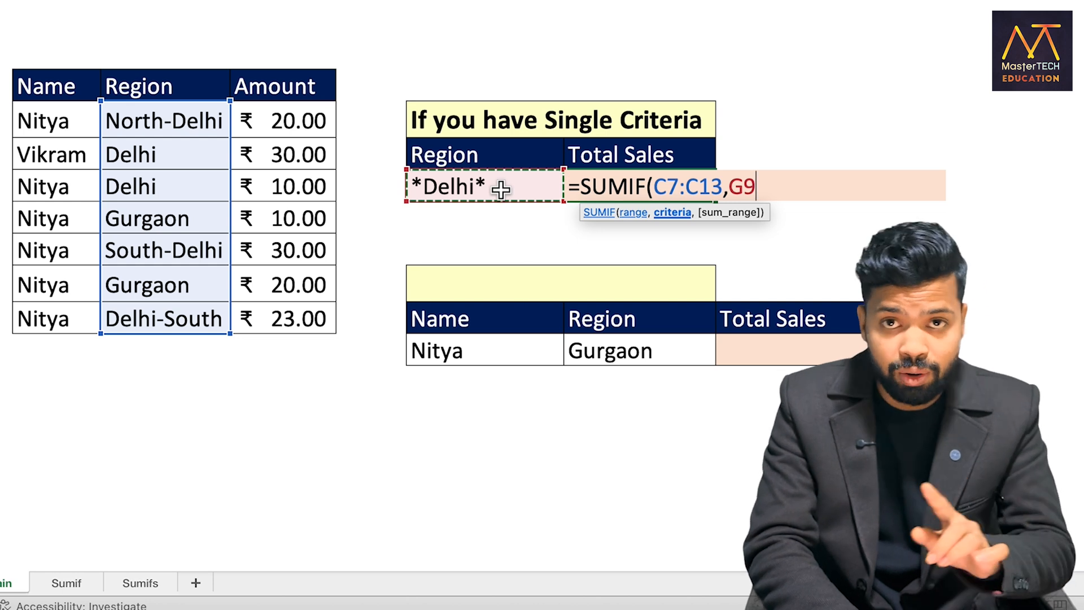
type(",")
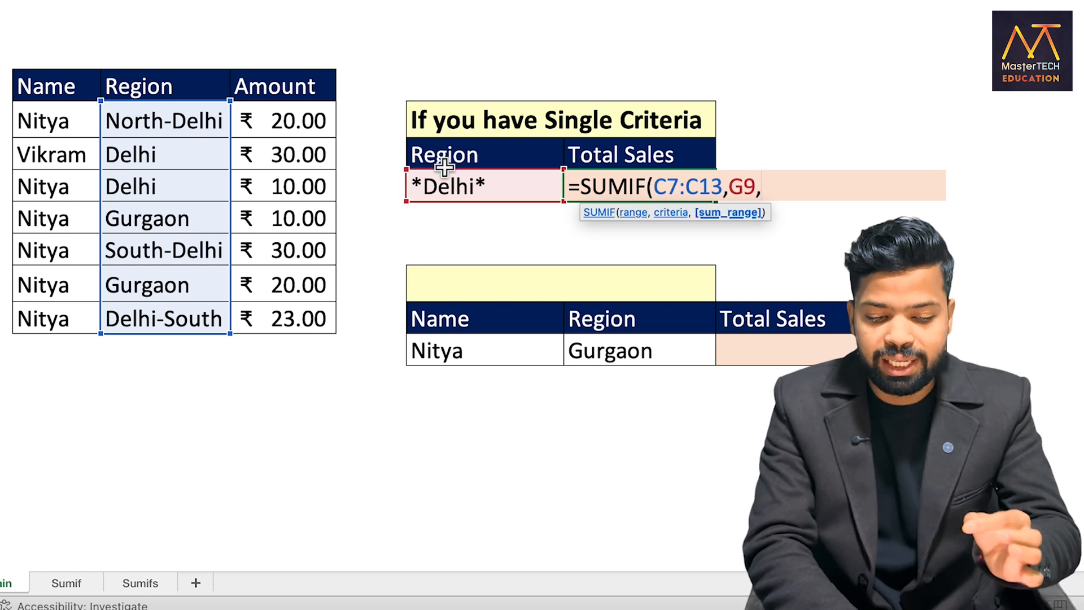
left_click_drag(302, 120, 304, 306)
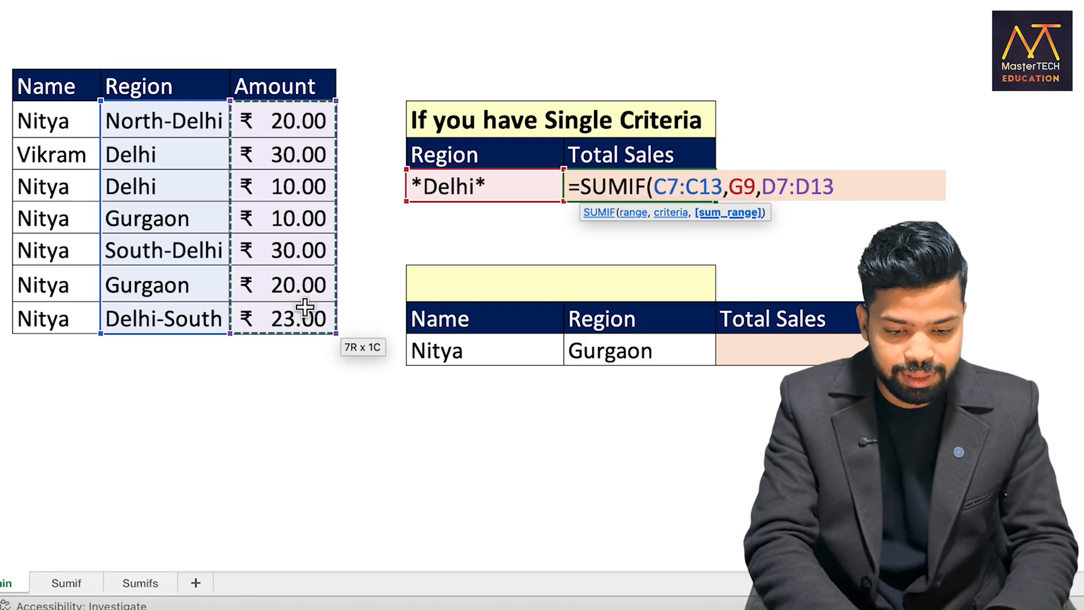
type(")")
key("Return")
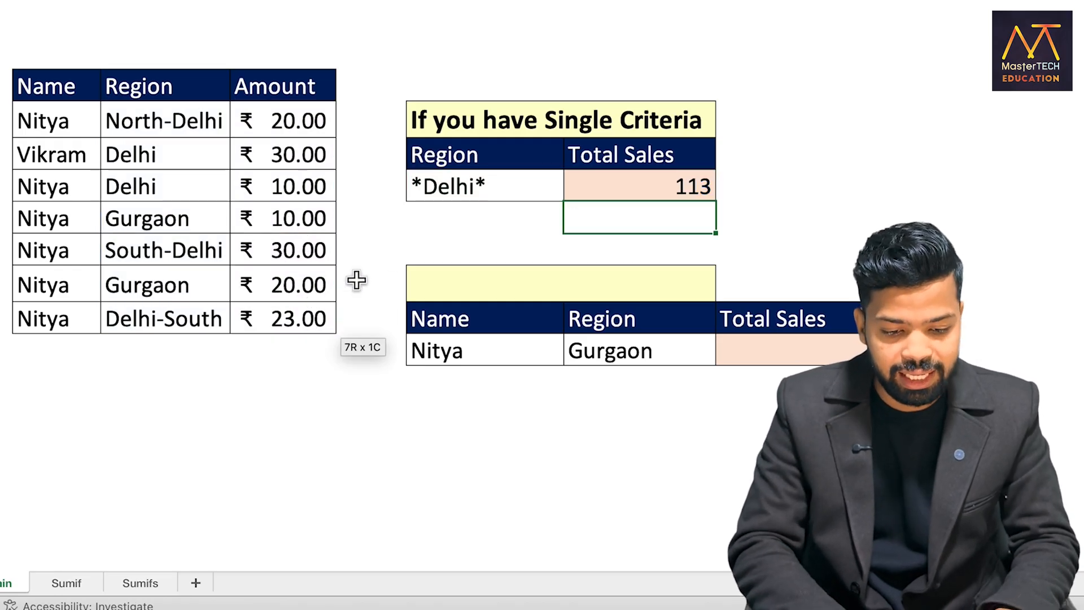
left_click(583, 178)
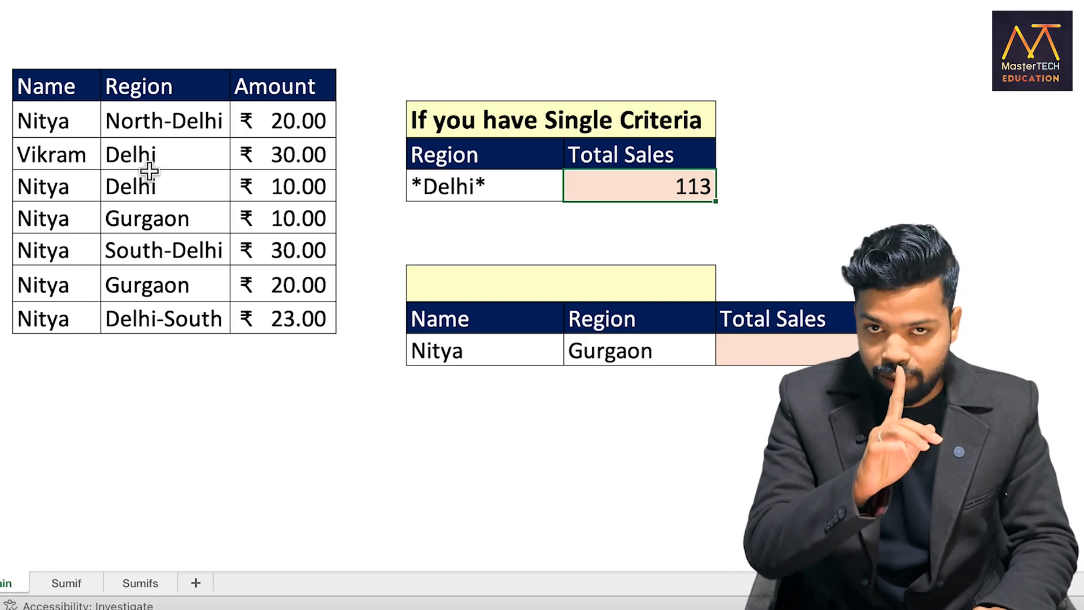
Change the region in the ₹ 20.00 Gurgaon row of the data table to Gurugram
scroll(145, 286, "right", 1)
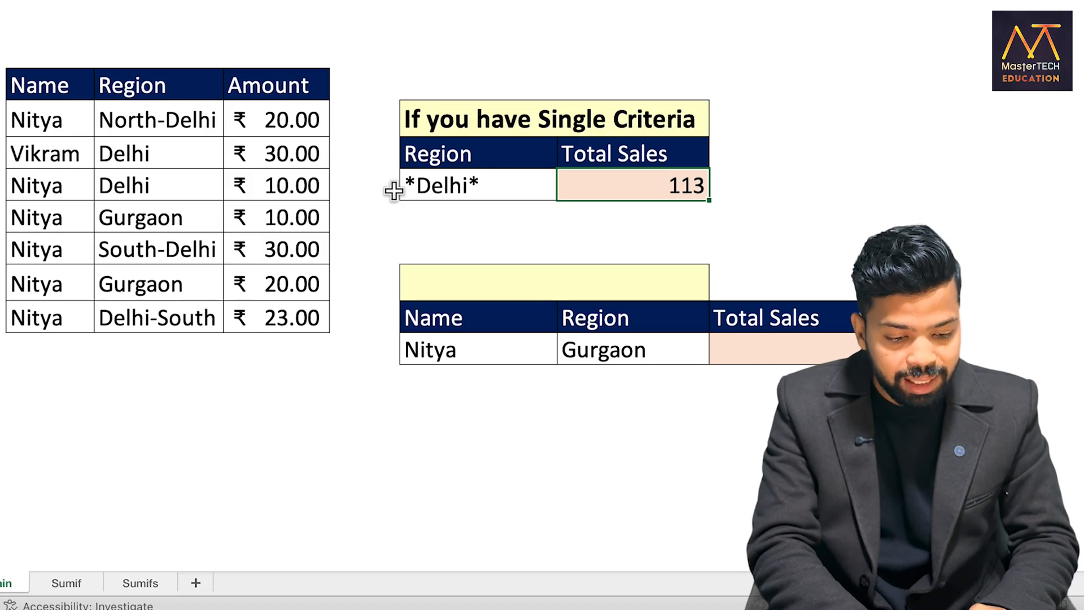
left_click(126, 285)
left_click(120, 213)
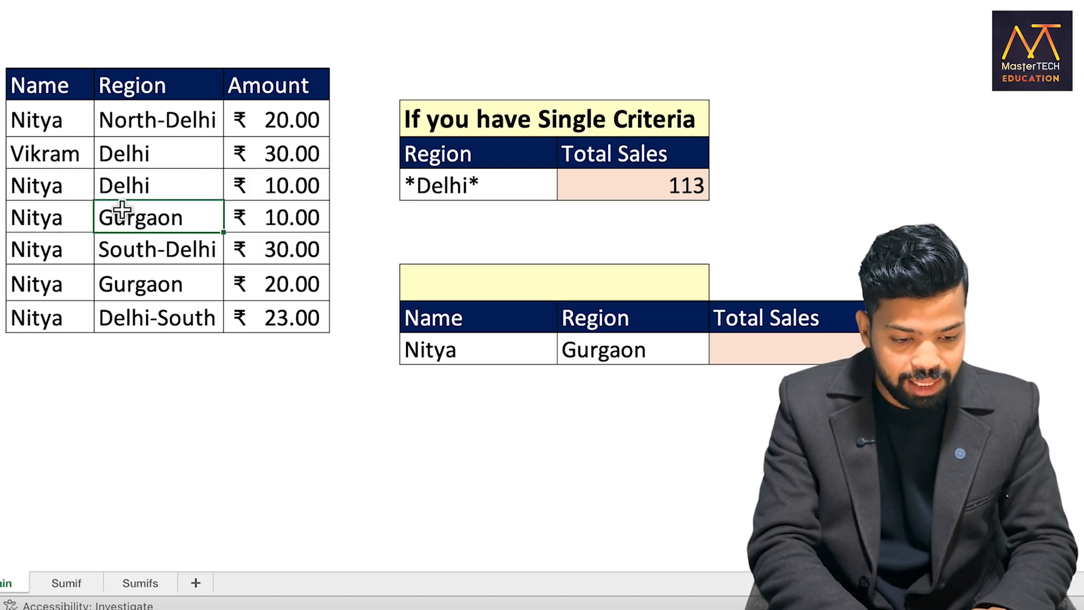
double_click(134, 285)
key("ctrl+shift+Right")
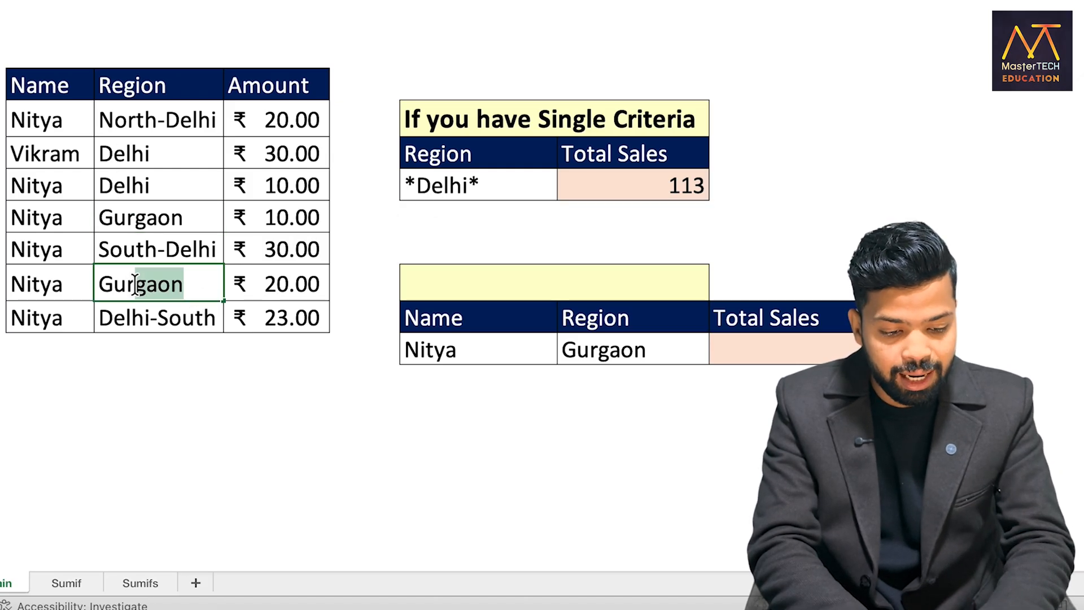
type("ugram")
key("Return")
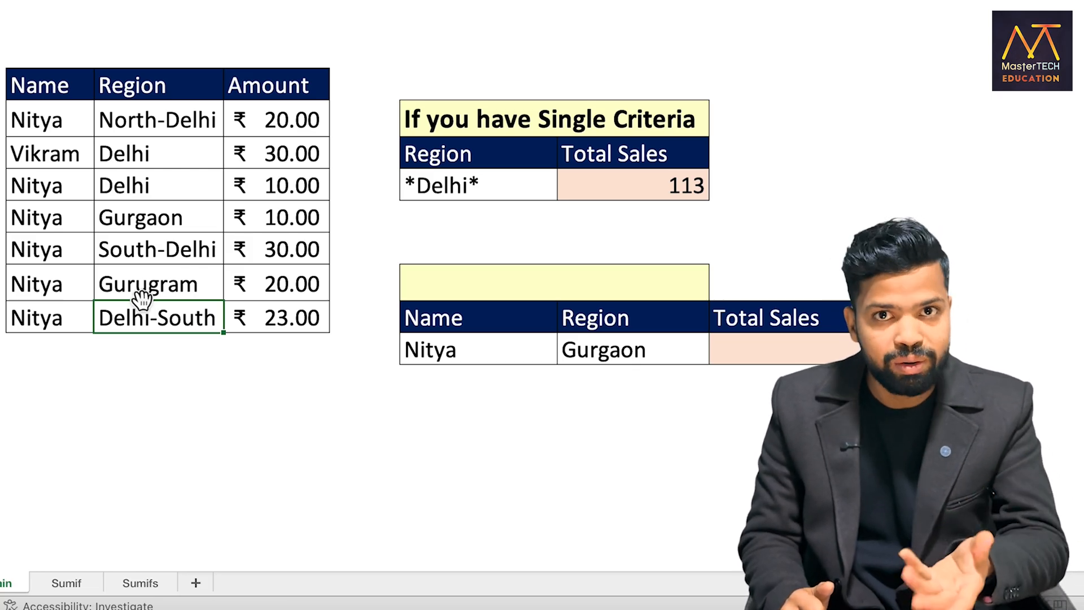
Enter the wildcard criterion Gur* in the empty cell directly below *Delhi*
left_click(576, 216)
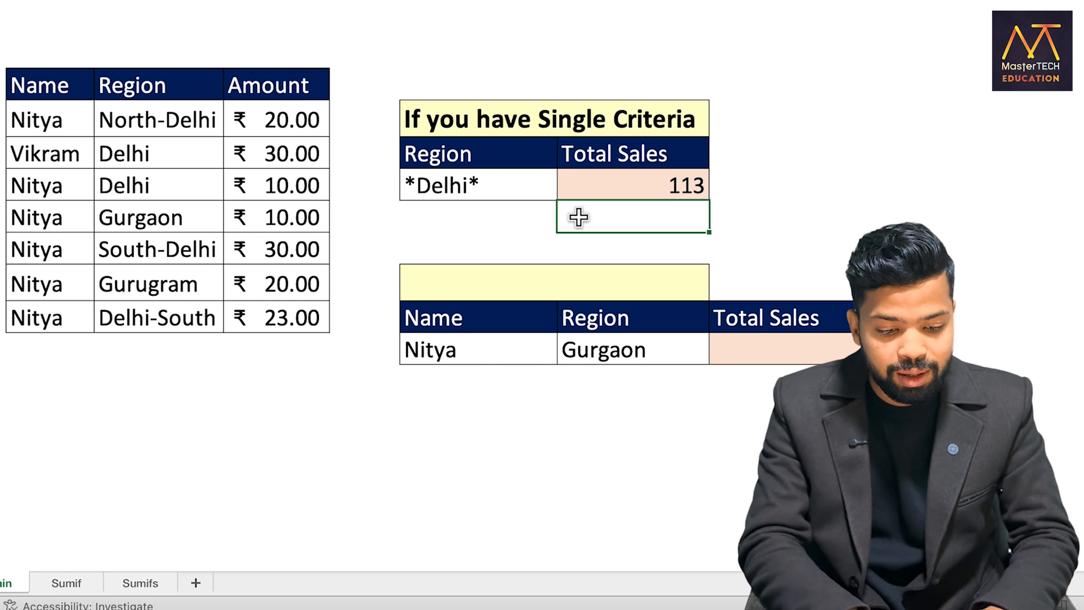
left_click(128, 217)
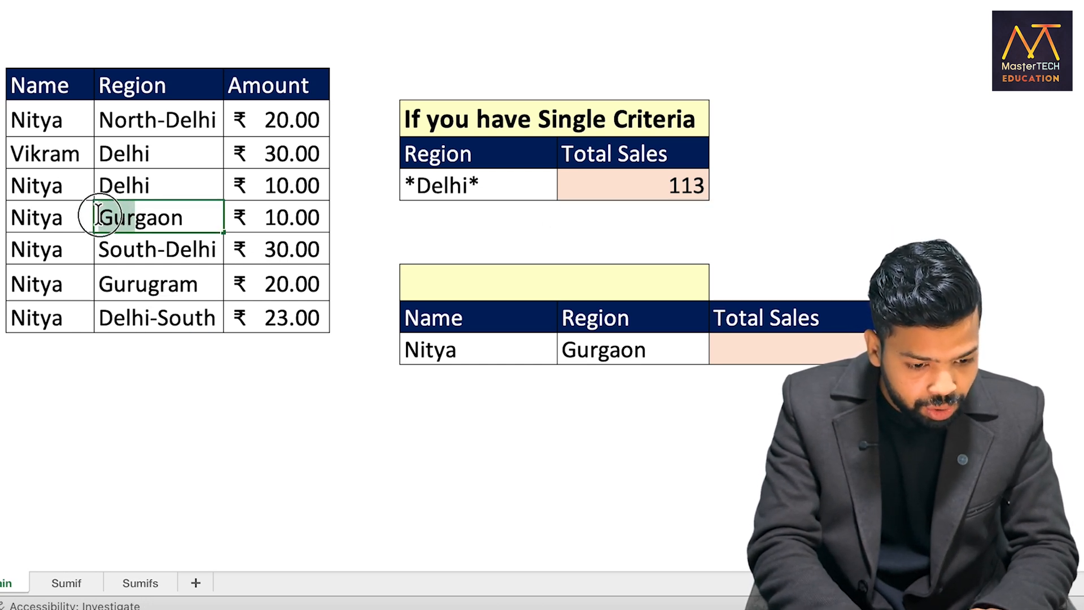
left_click(138, 279)
double_click(138, 283)
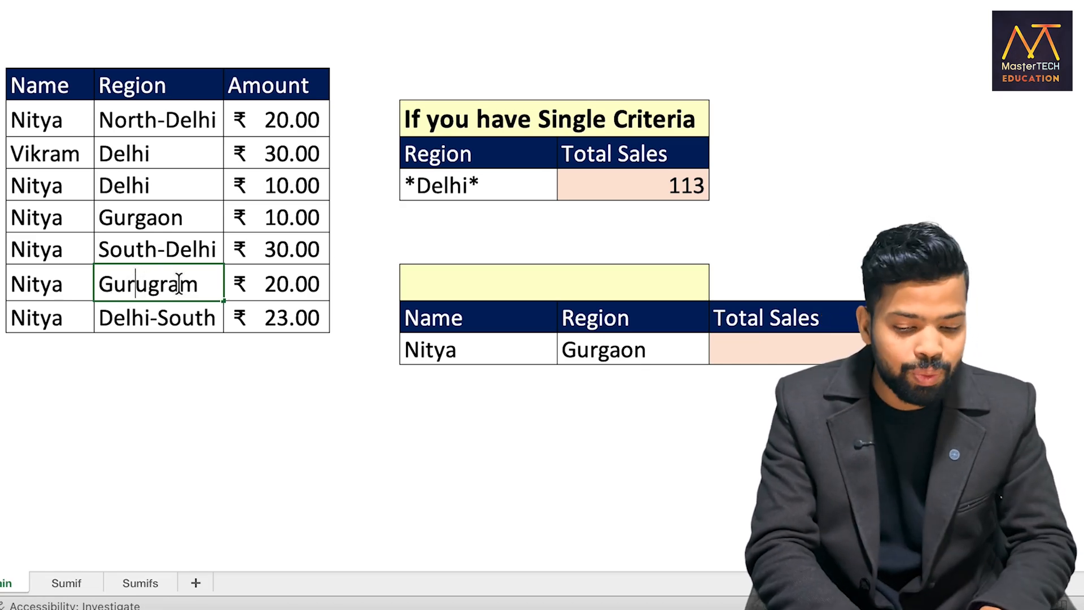
left_click(410, 225)
type("Gur*")
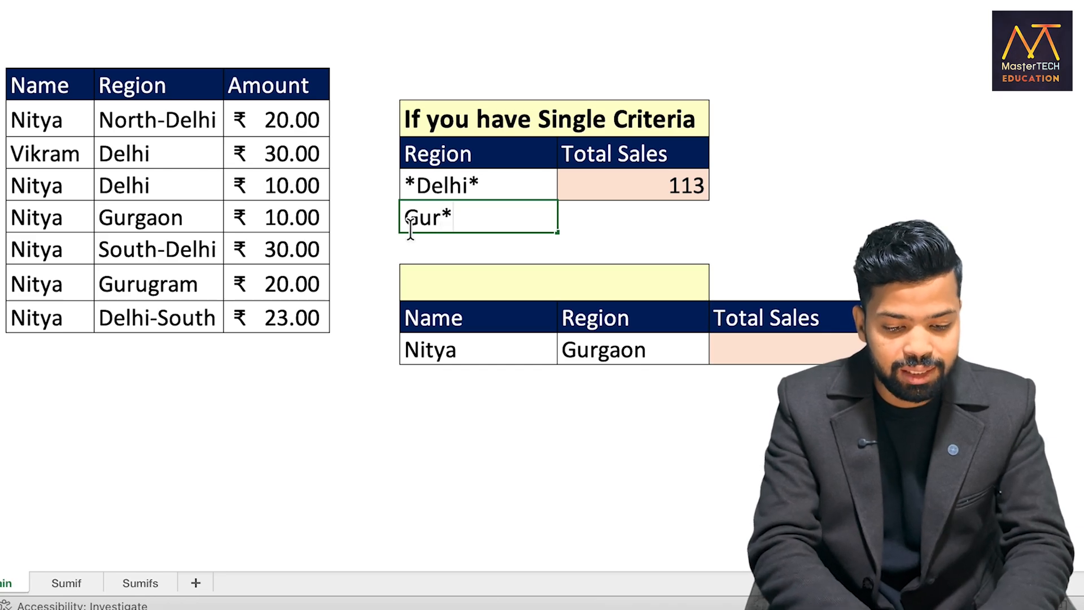
key("Tab")
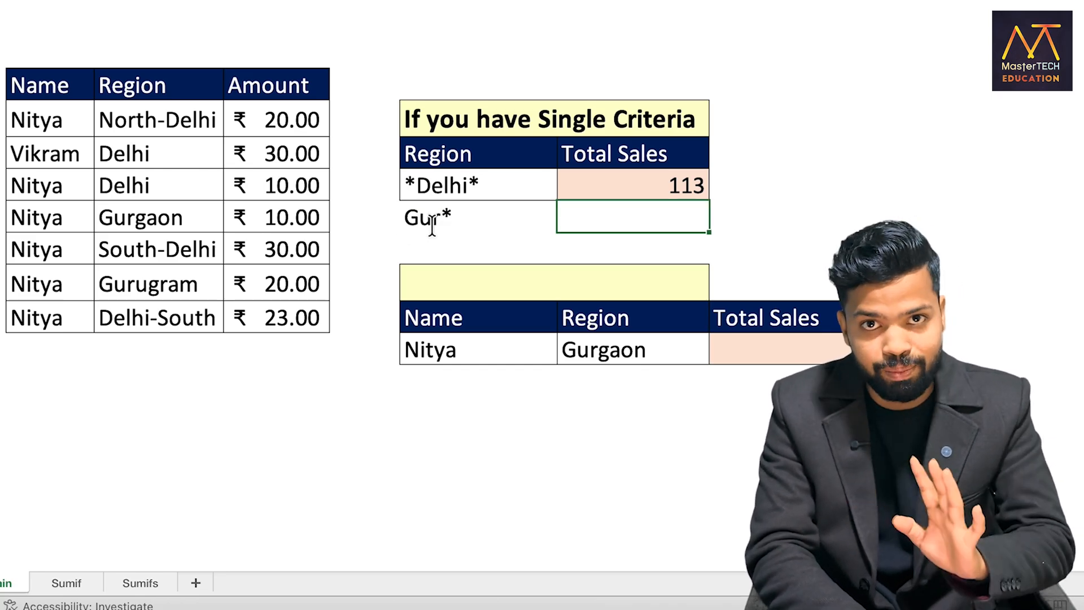
key("F2")
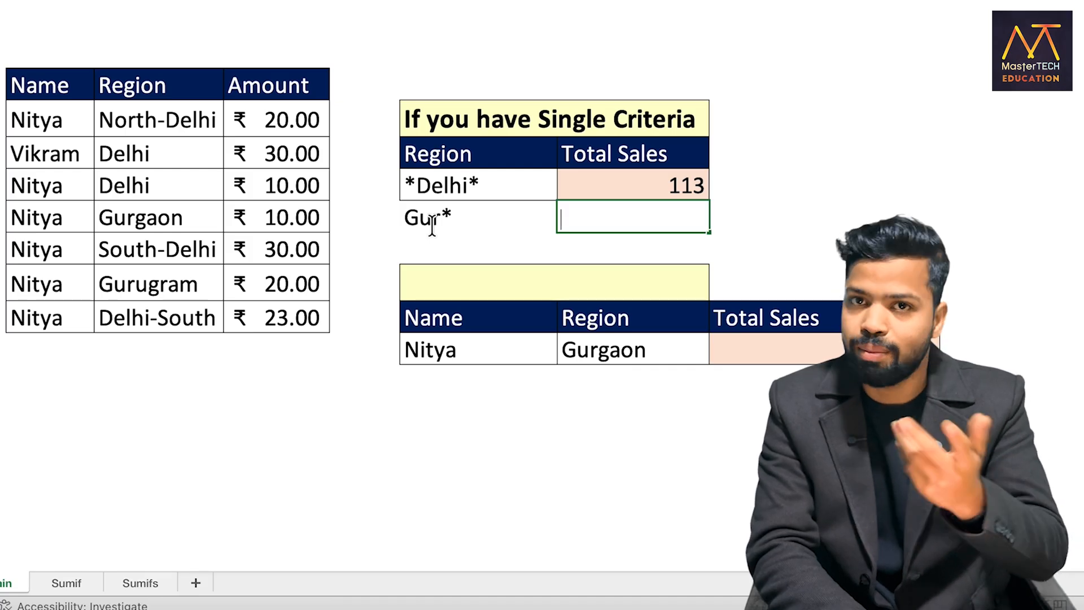
type("=Sumif")
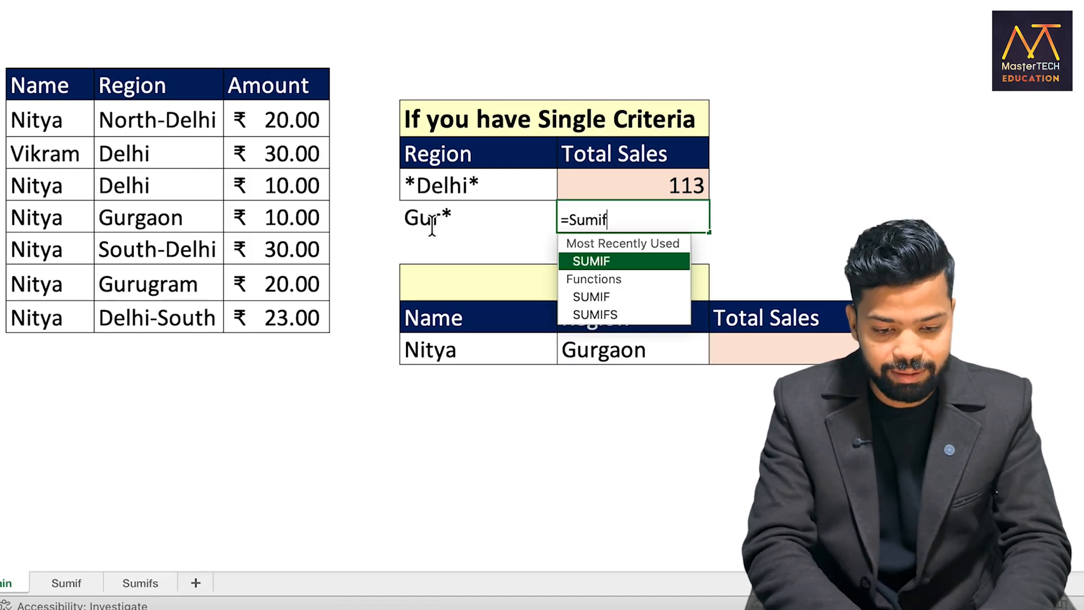
key("Tab")
key("Escape")
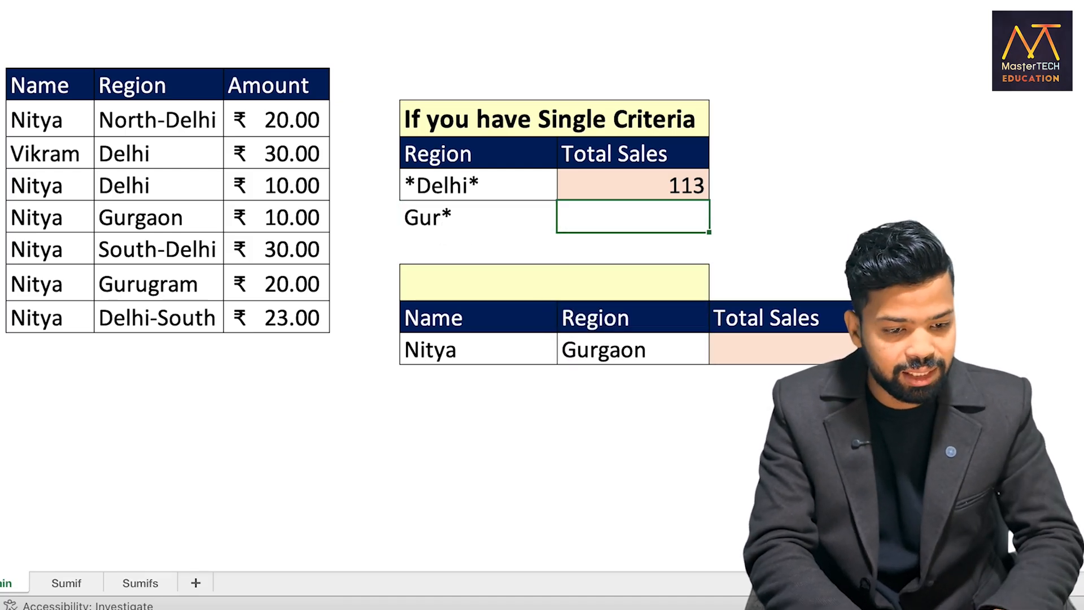
Enter a SUMIF beside Gur* using region range C7:C13, the Gur* cell as criterion and sum range D7:D13
type("=Sumi")
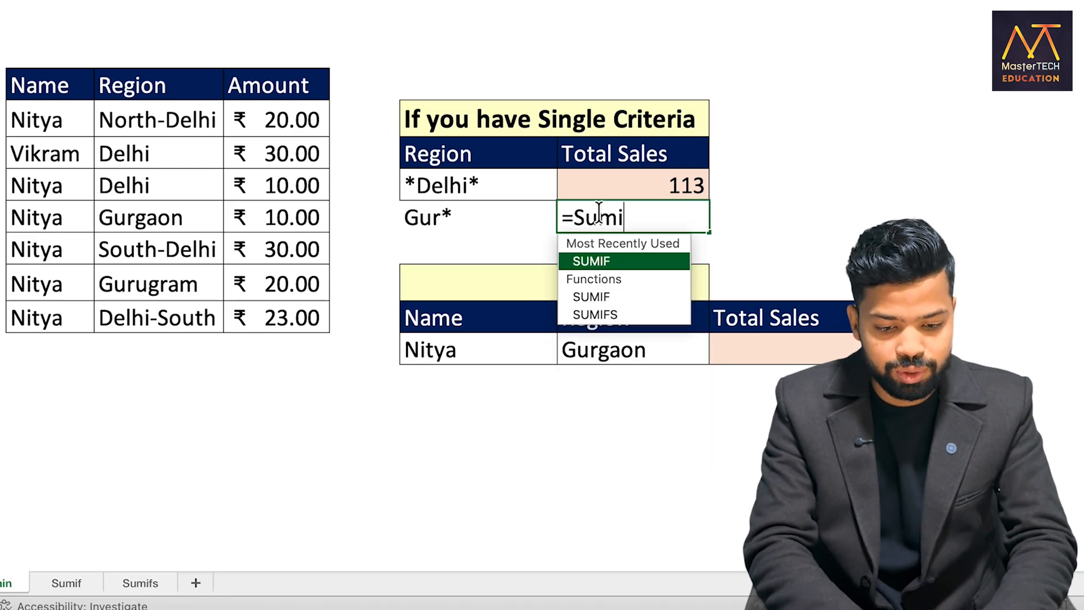
key("Tab")
left_click_drag(138, 119, 150, 306)
type(",")
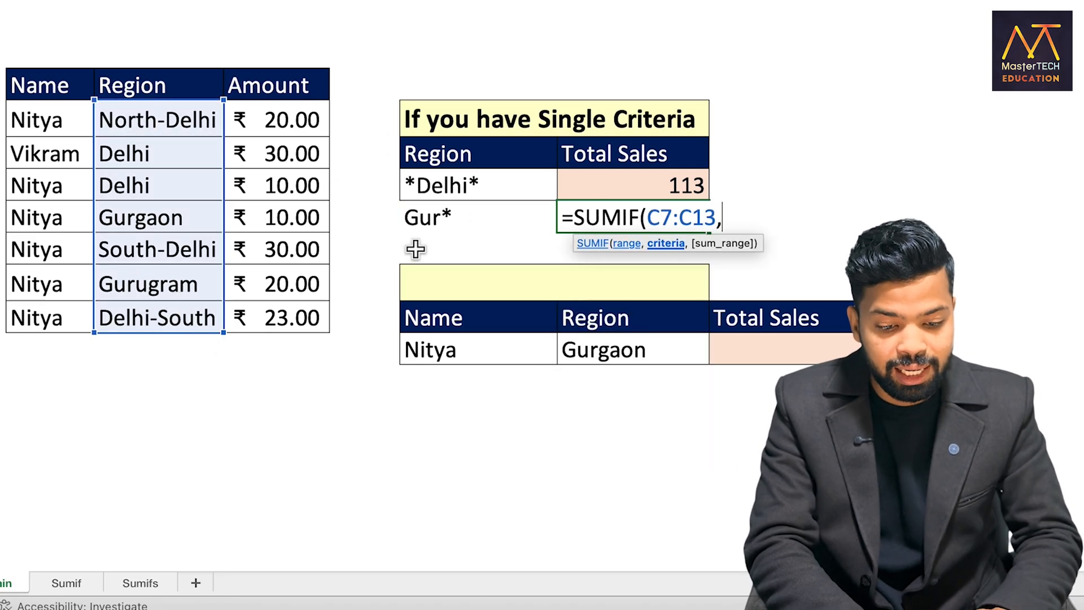
left_click(425, 225)
type(",")
left_click_drag(271, 120, 278, 318)
type(")")
key("Return")
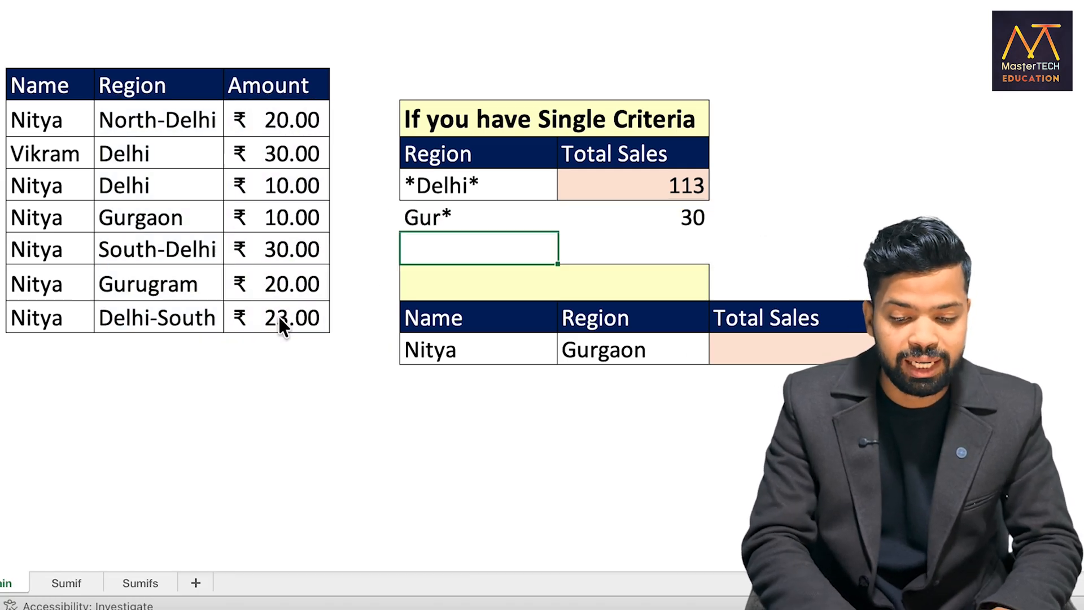
left_click(638, 225)
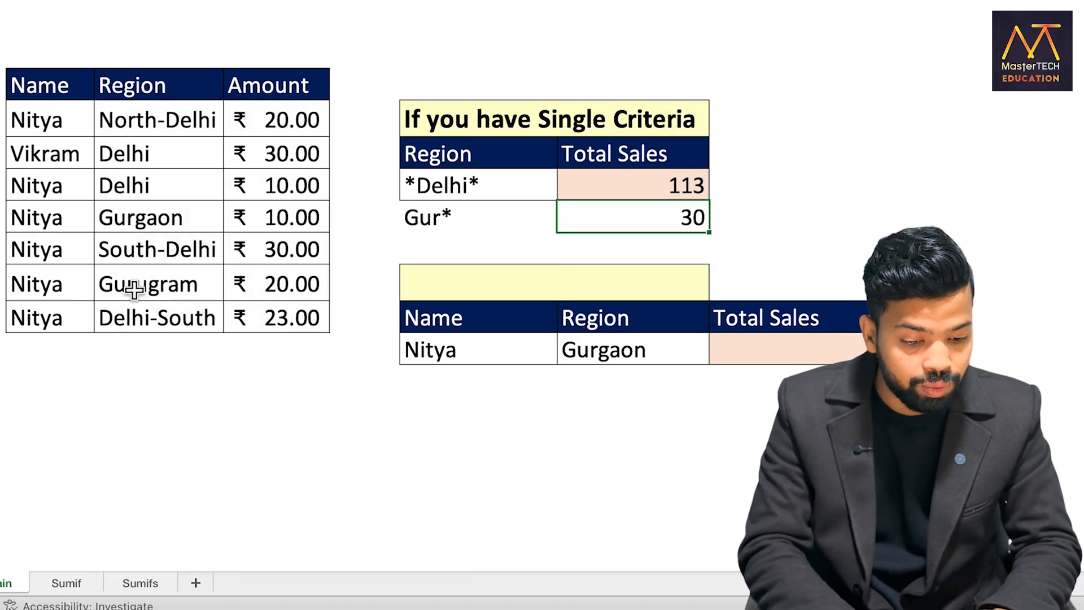
left_click_drag(138, 290, 255, 294)
left_click_drag(144, 218, 242, 212)
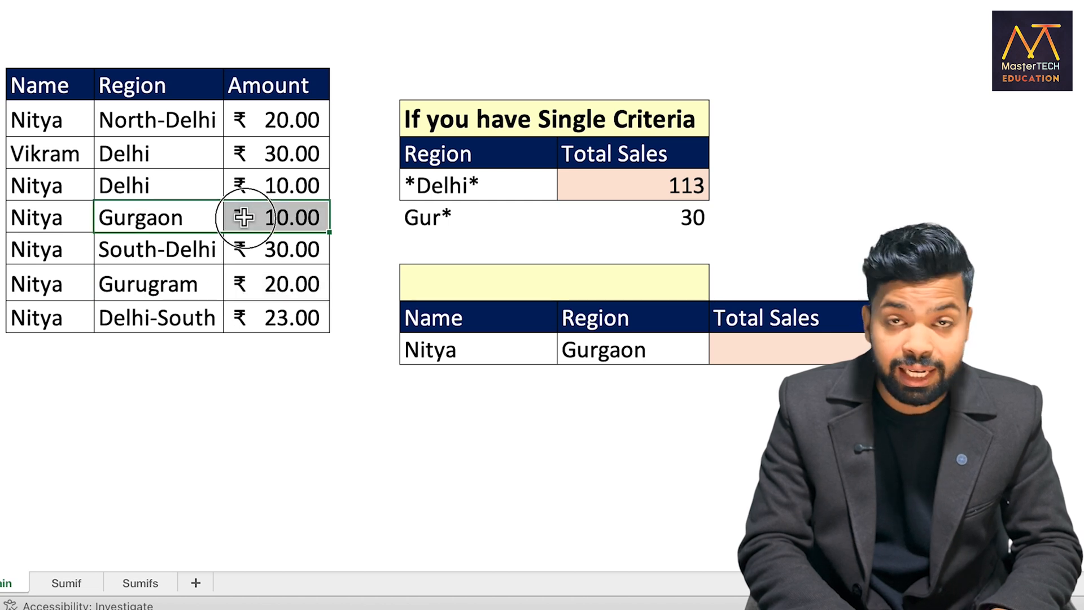
Test the second SUMIF with the exact region name Gurgaon as its criterion
left_click(411, 219)
type("Gurgaon")
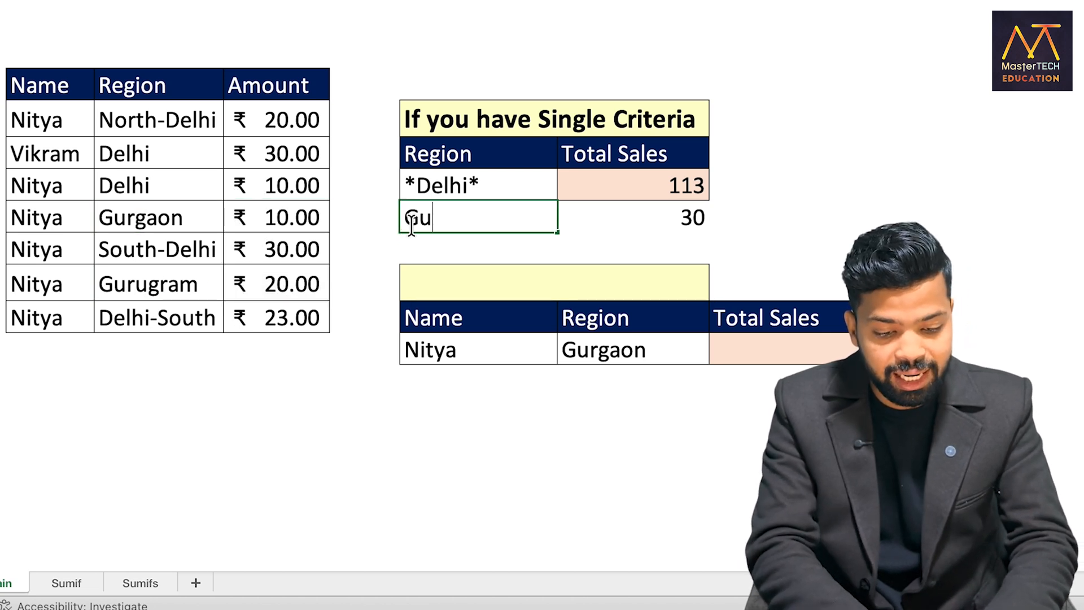
key("Return")
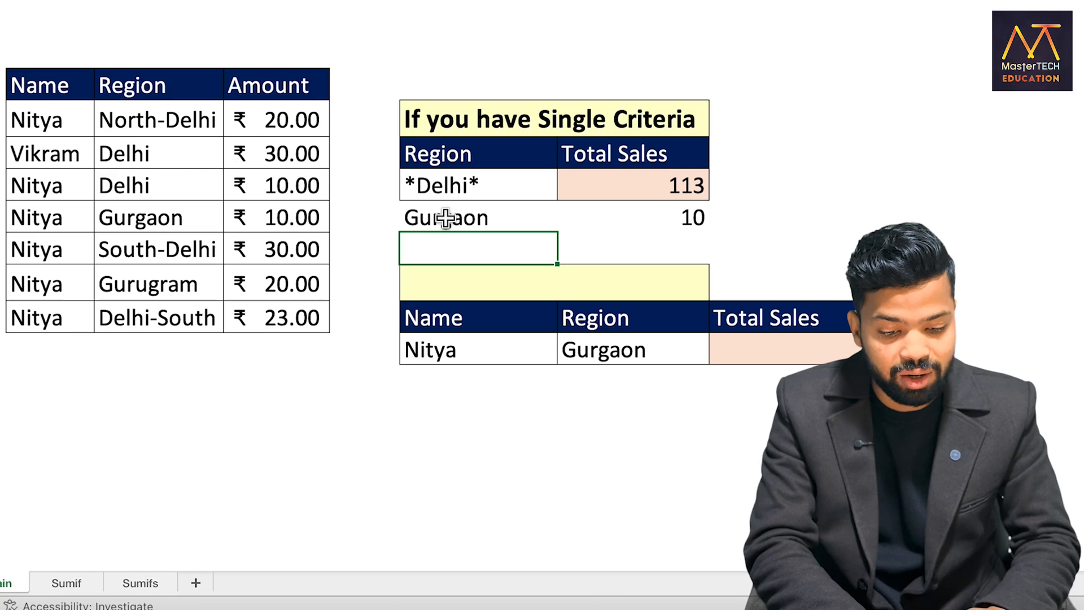
Replace the second criterion with Gurugram to test that spelling in the SUMIF
left_click(445, 218)
type("G")
type("uerg")
key("BackSpace")
key("BackSpace")
key("BackSpace")
type("rugram")
key("Return")
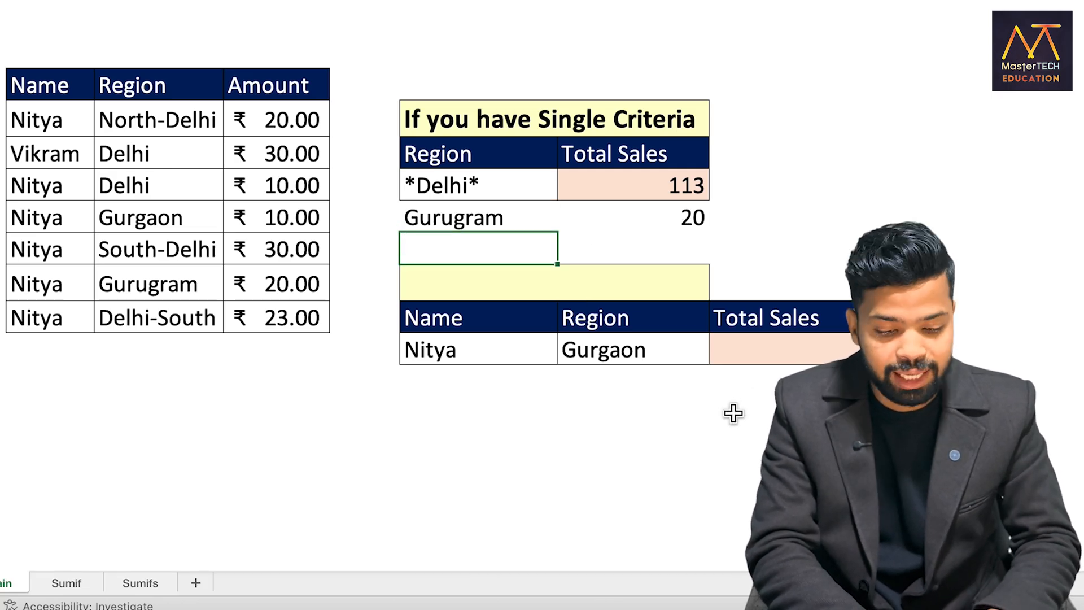
Set the criterion below *Delhi* back to the wildcard Gur*
double_click(475, 218)
key("BackSpace")
type("Gur*")
key("Return")
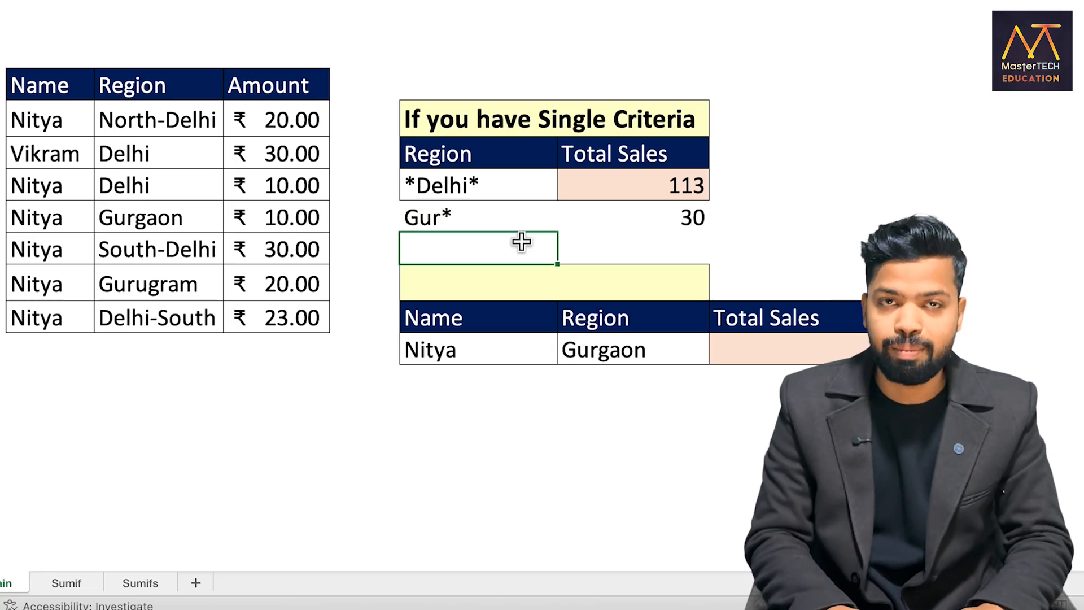
Start a SUMIFS in the lower table's Total Sales cell with sum range D7:D13, name range B7:B13 and name criterion G14
left_click(484, 355)
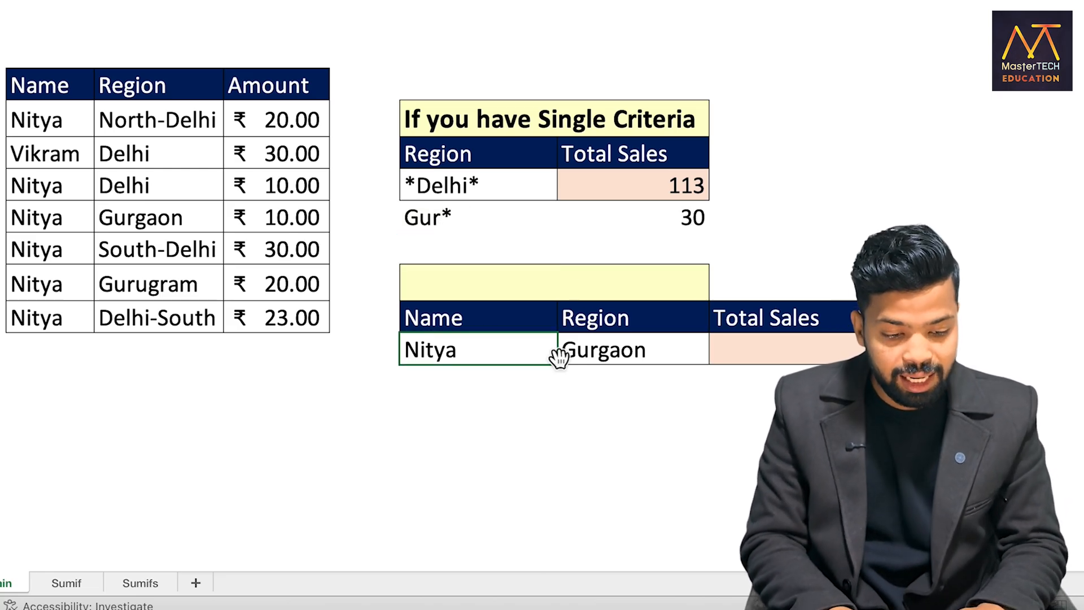
left_click_drag(39, 218, 334, 218)
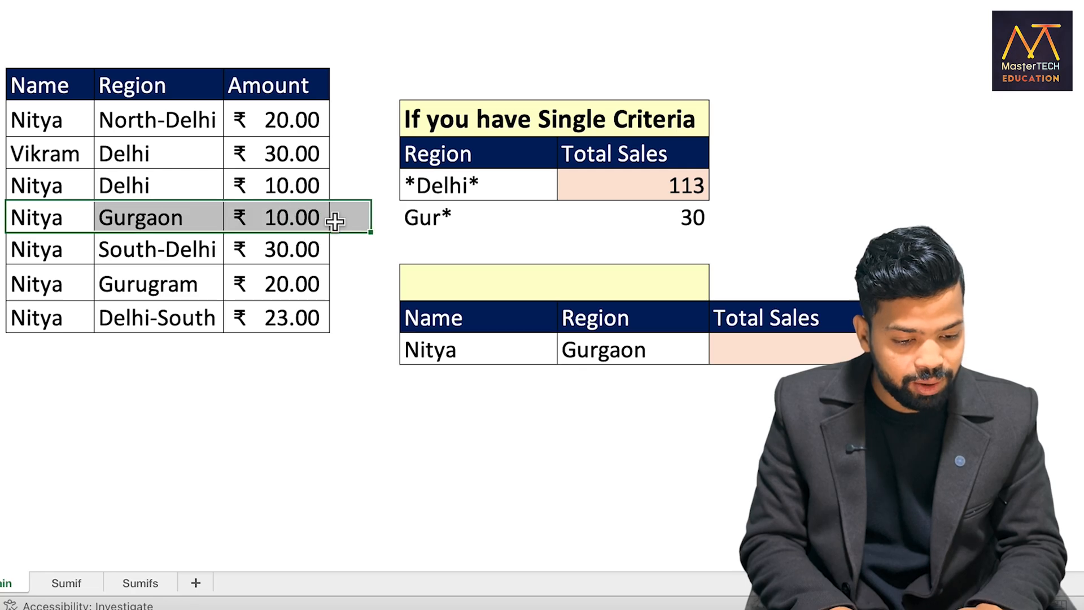
left_click_drag(73, 279, 277, 282)
left_click(729, 356)
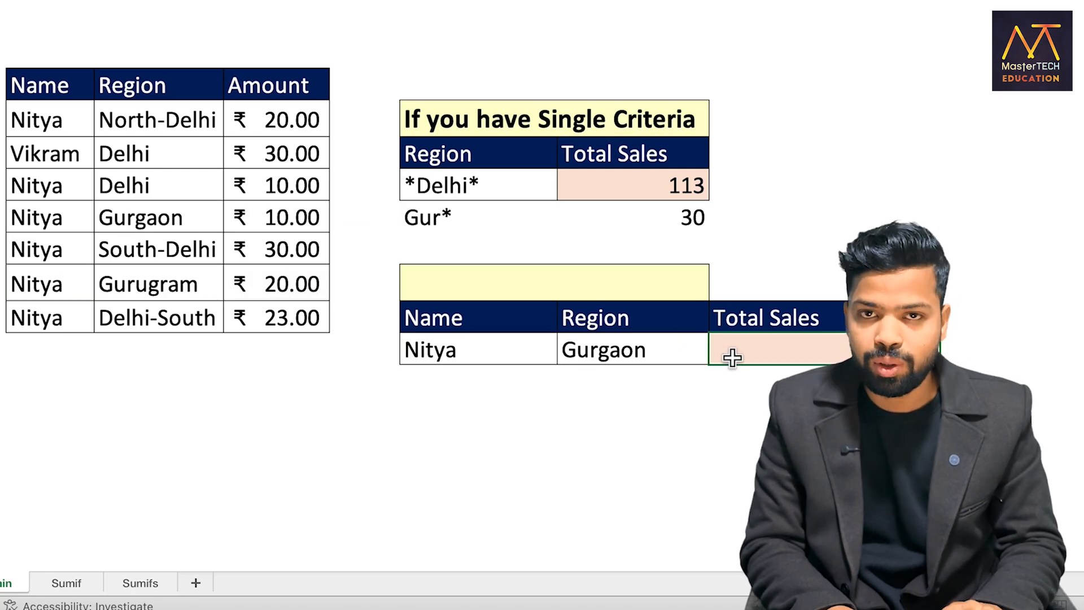
type("=Sumifs")
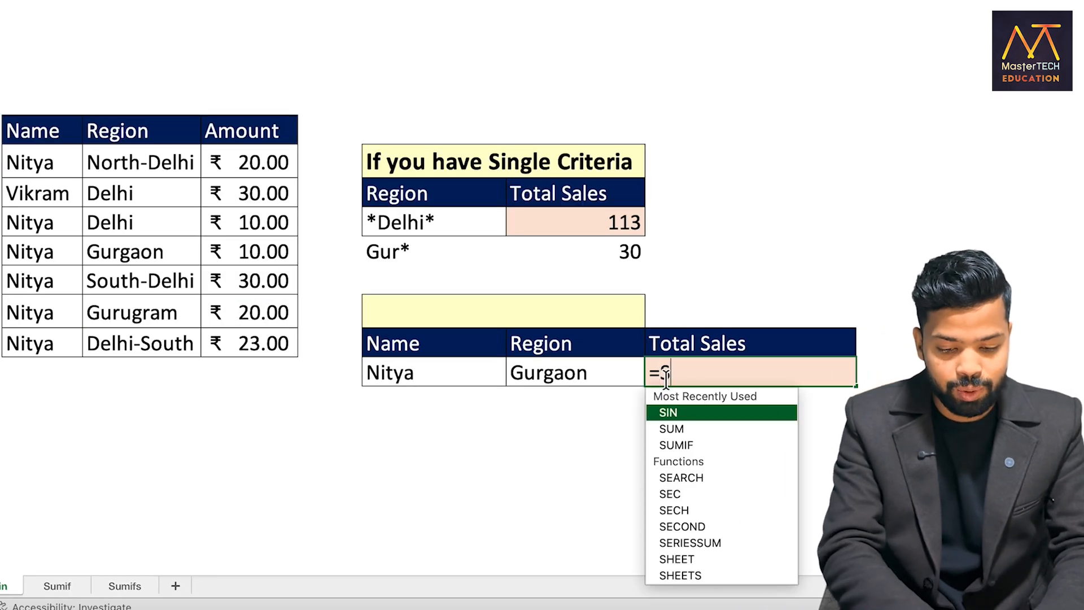
key("Tab")
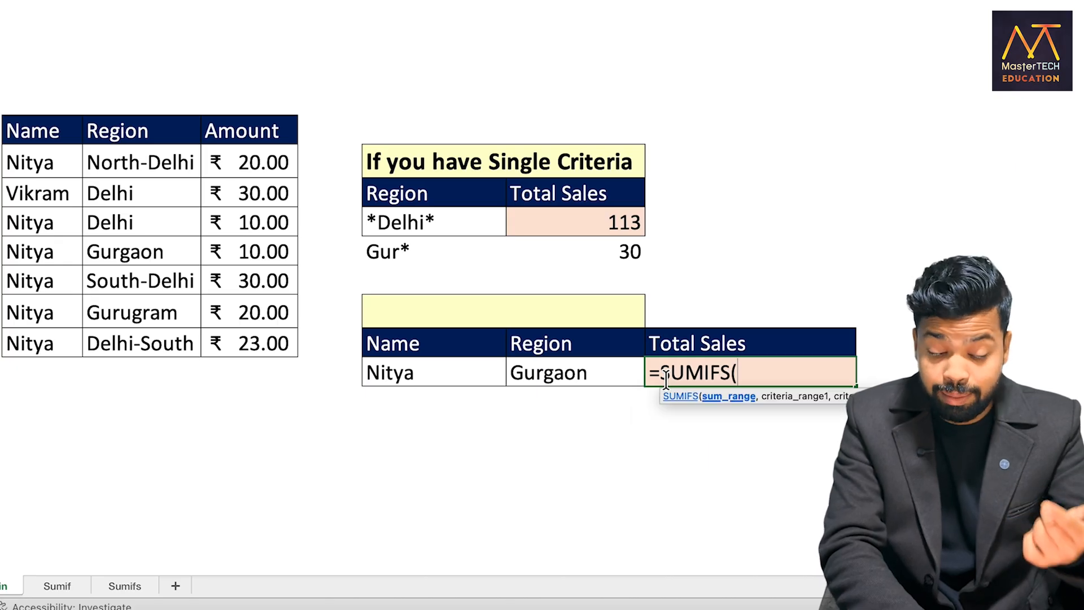
left_click_drag(232, 161, 232, 329)
type(",")
left_click_drag(42, 164, 34, 342)
type(",")
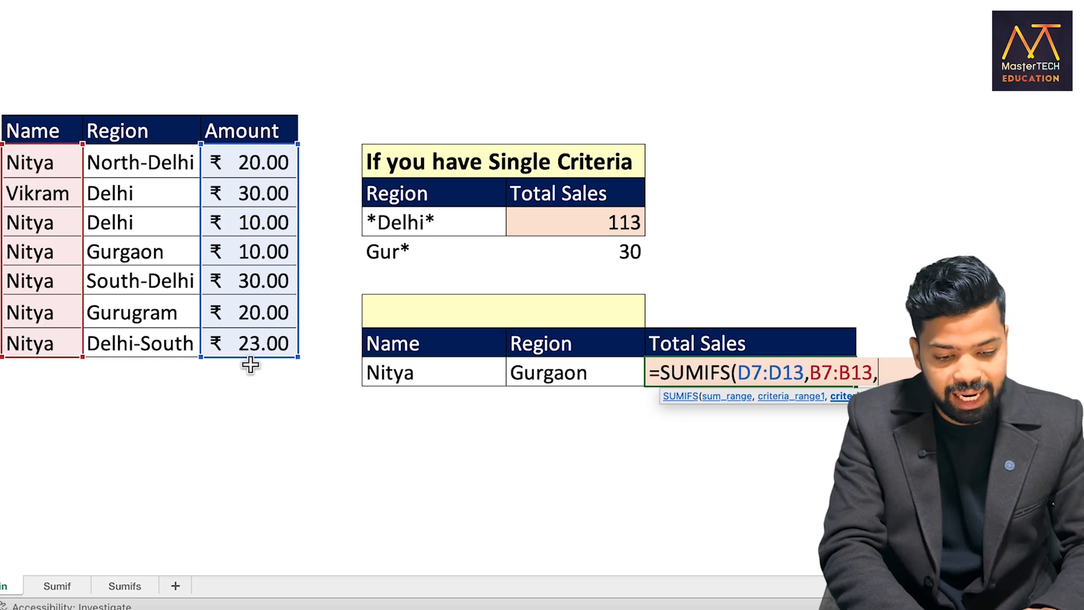
left_click(387, 380)
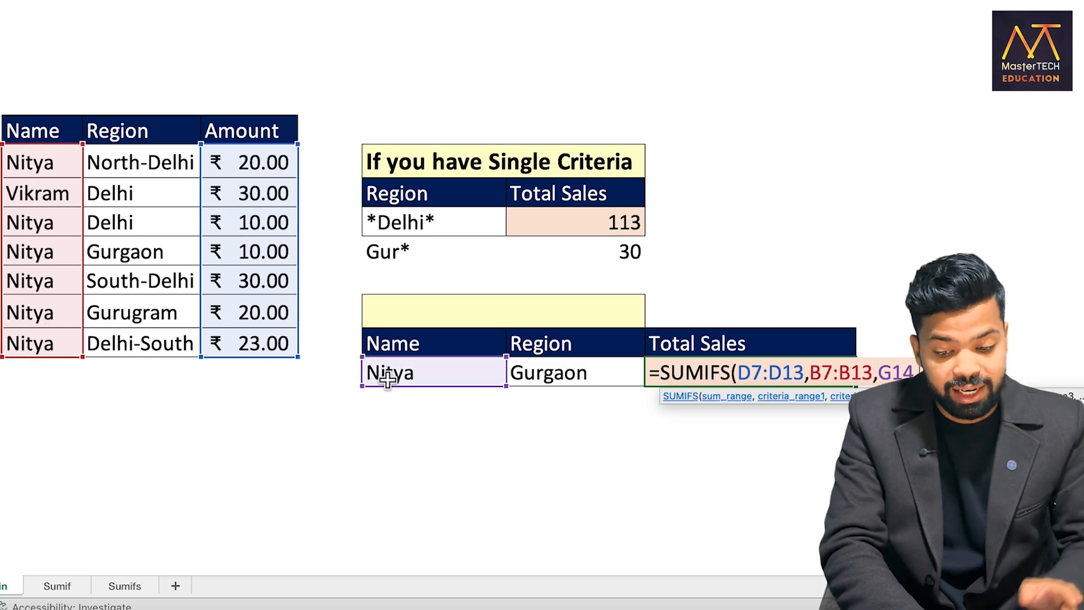
Complete the SUMIFS with region range C7:C13 and the lower table's Gurgaon cell as the second criterion
type(",")
left_click_drag(96, 162, 114, 338)
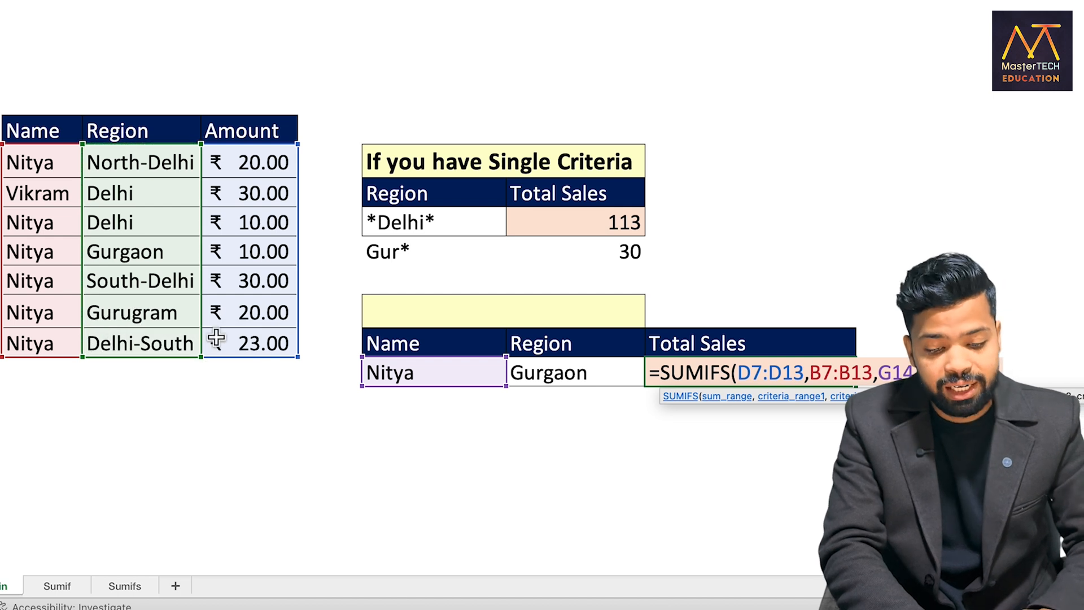
type(",")
left_click(553, 381)
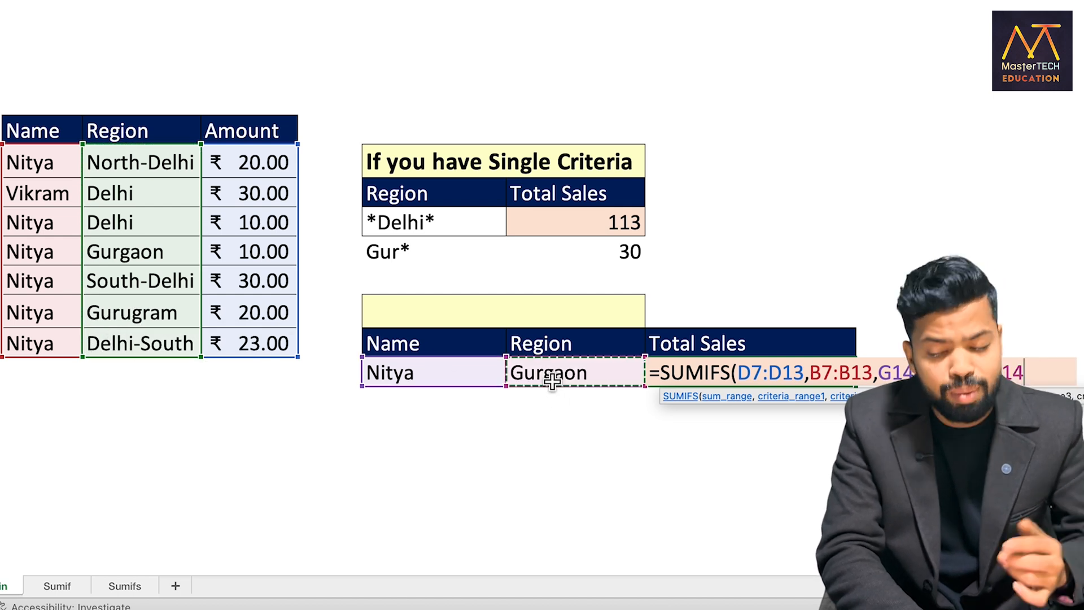
type(")")
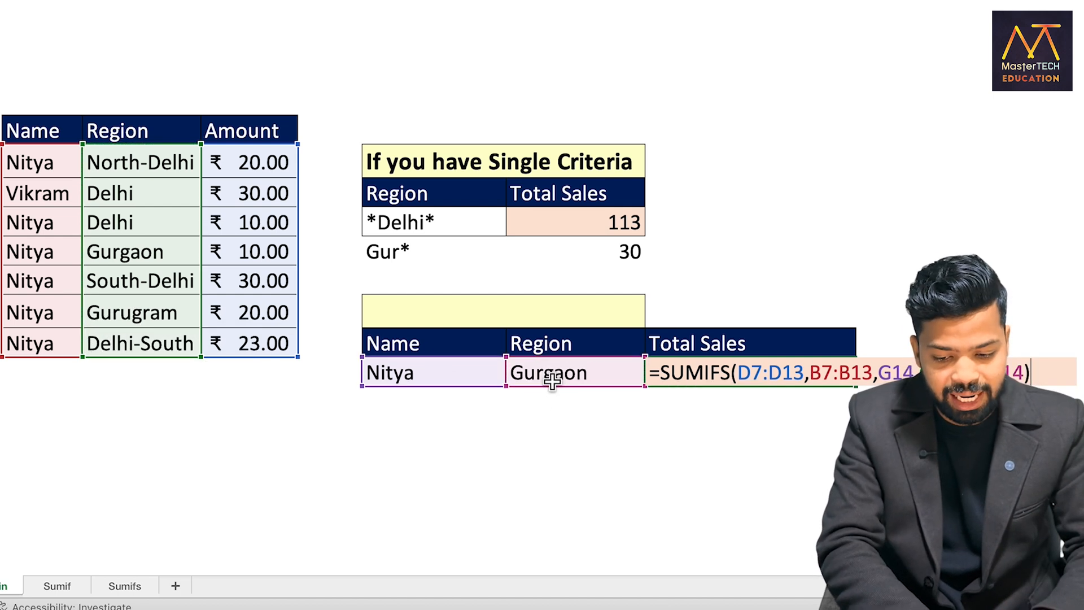
key("Return")
Change the region criterion in the lower table to the wildcard Gur* and select its Total Sales cell
left_click(553, 383)
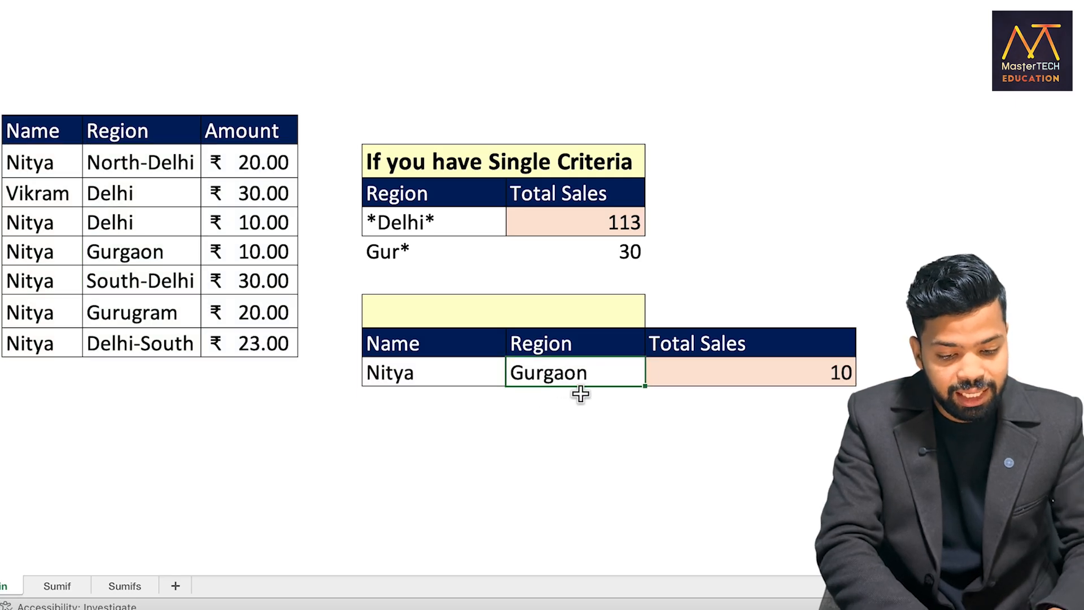
double_click(549, 377)
left_click_drag(543, 375, 640, 375)
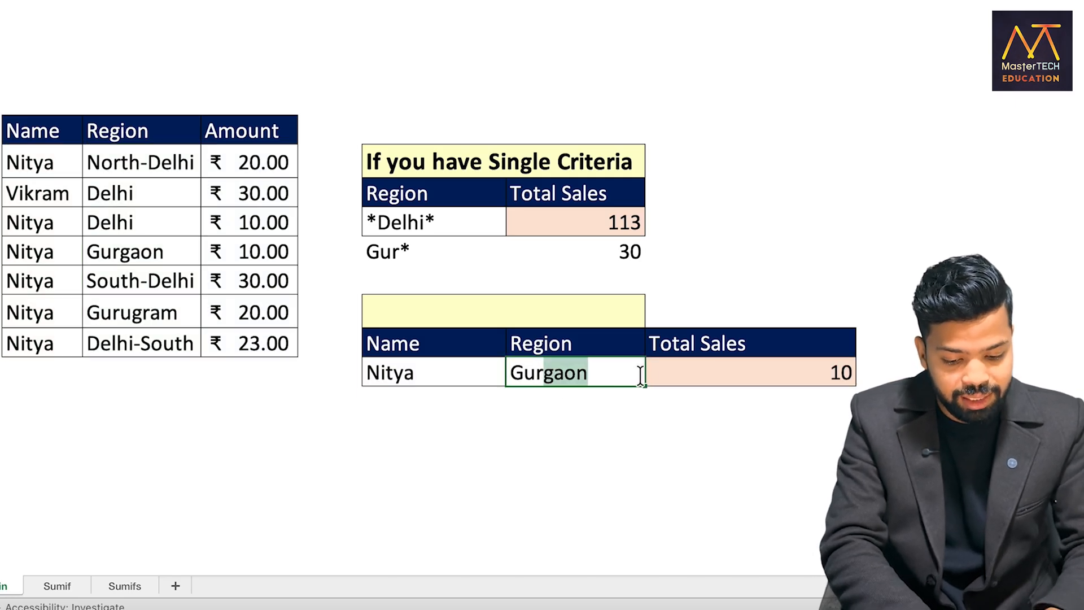
key("BackSpace")
type("*")
key("Return")
left_click(822, 363)
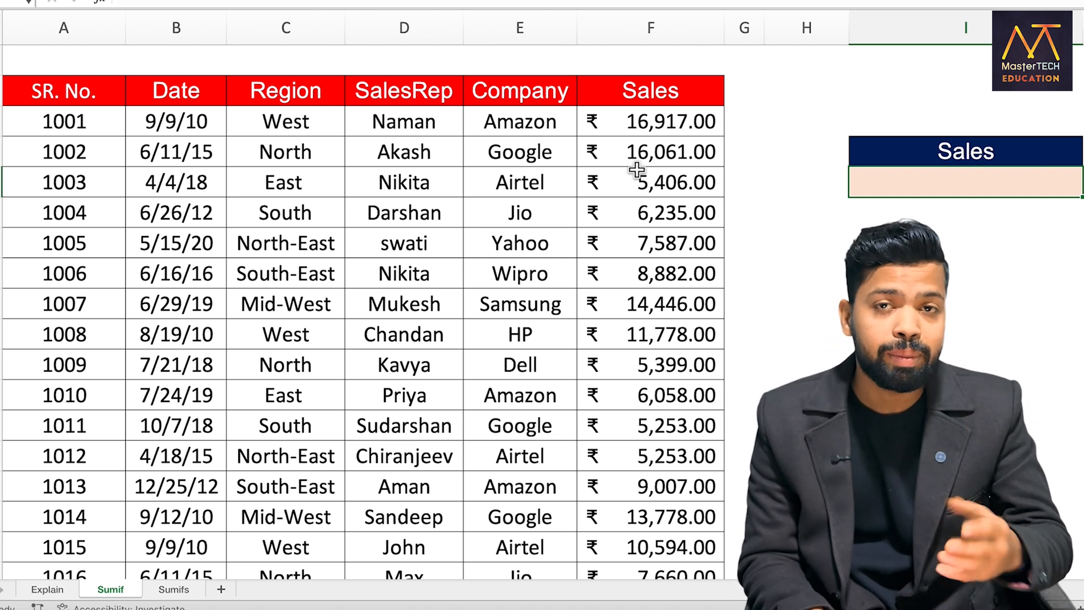
Examine the company names in column E of the Sumif sheet, looking for short names such as TATA and HDFC
left_click(520, 29)
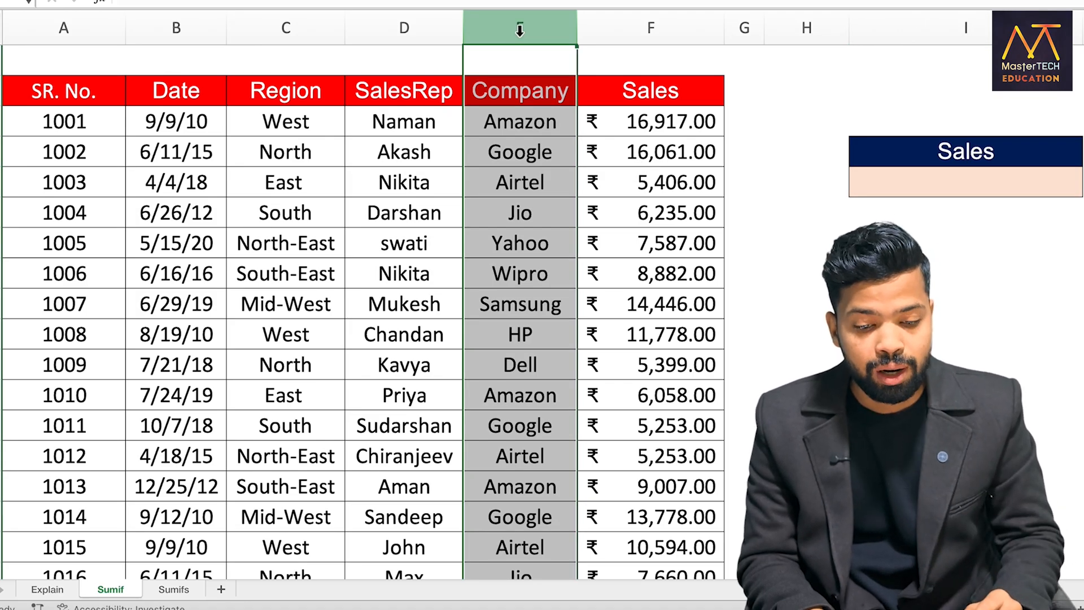
left_click(502, 366)
scroll(501, 366, "down", 1)
scroll(502, 366, "down", 3)
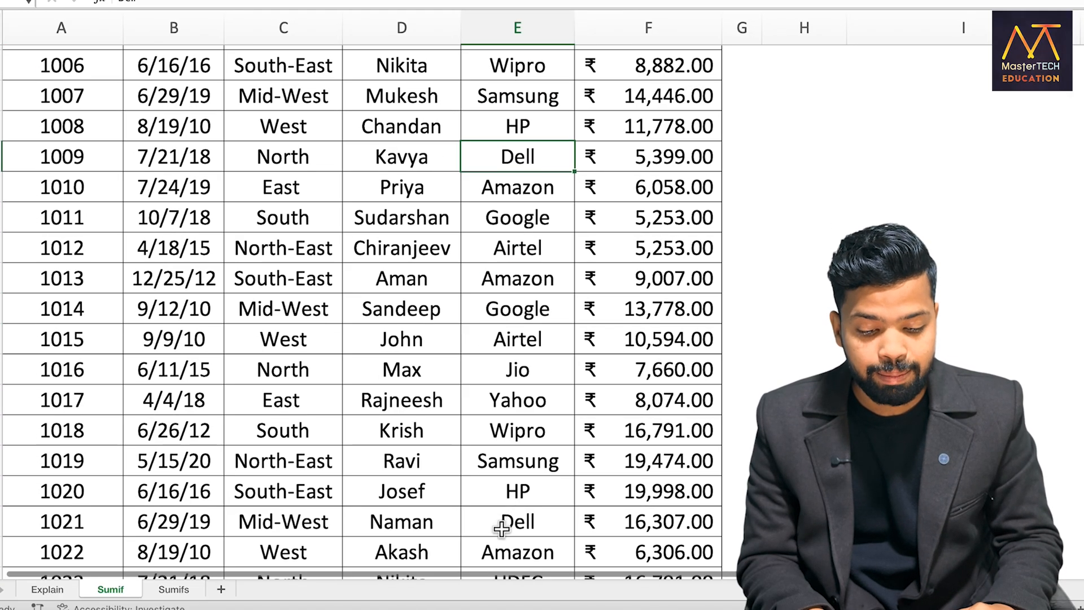
left_click(497, 446)
left_click(501, 477)
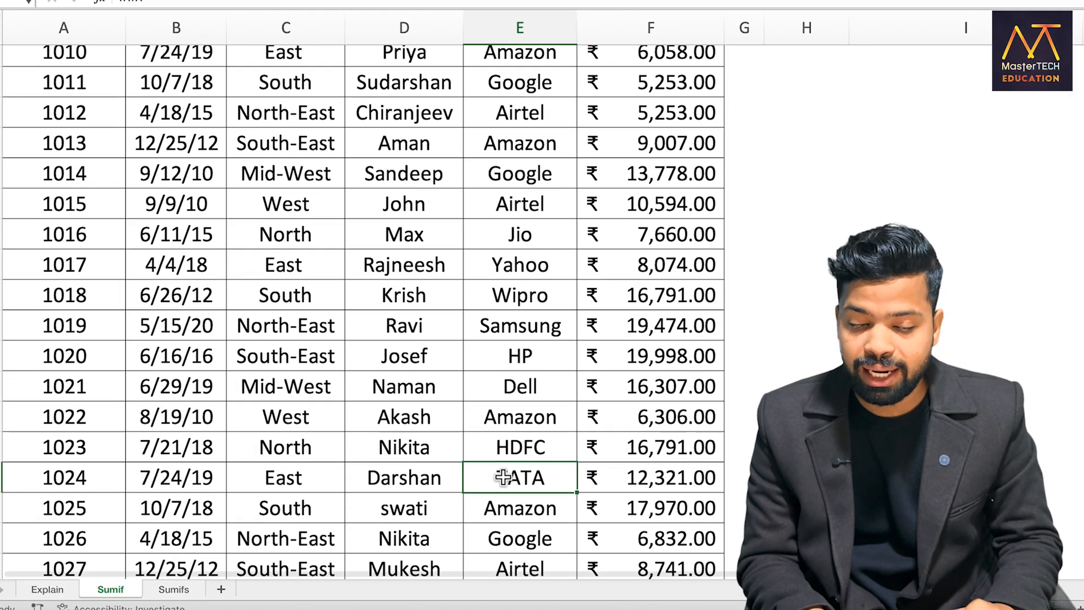
scroll(503, 477, "up", 4)
scroll(502, 477, "down", 1)
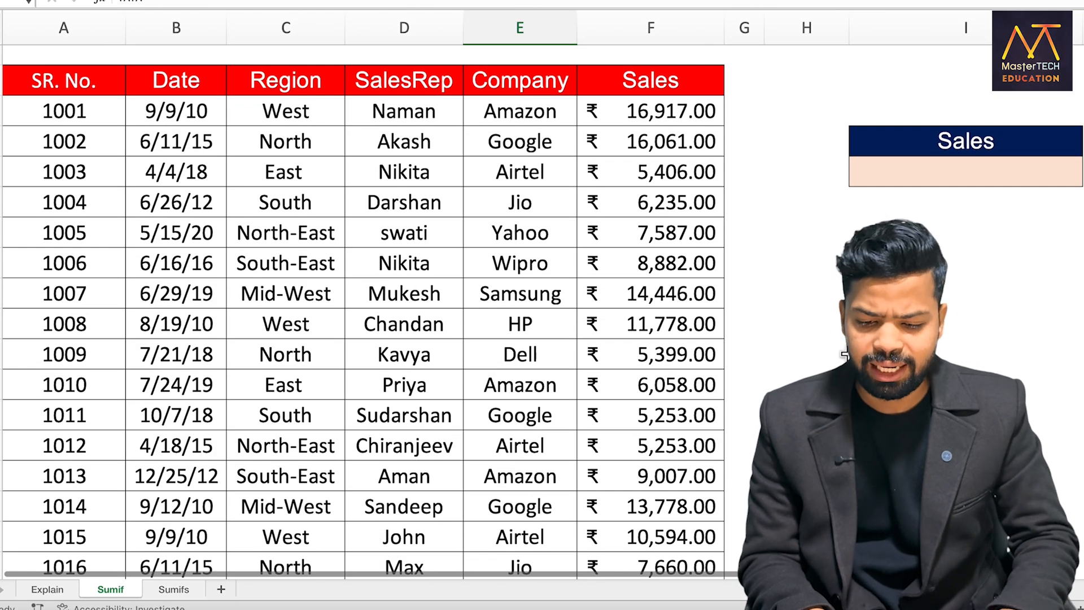
Enter a SUMIF under the separate Sales heading with range E:E, the four-character wildcard criterion "????" and sum range F:F
left_click(867, 177)
double_click(868, 176)
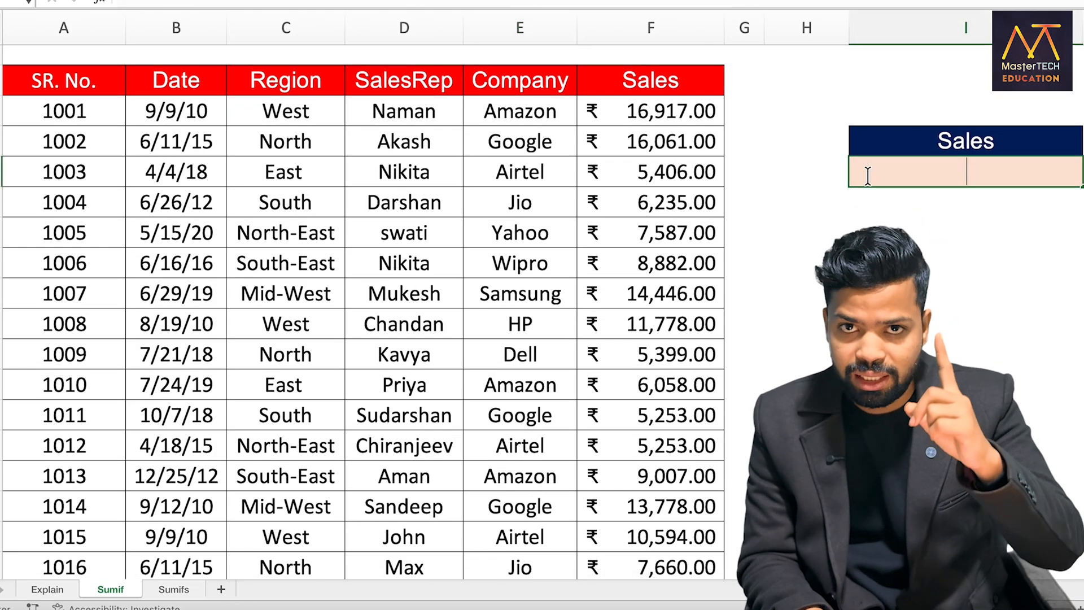
type("=Sumif")
key("Tab")
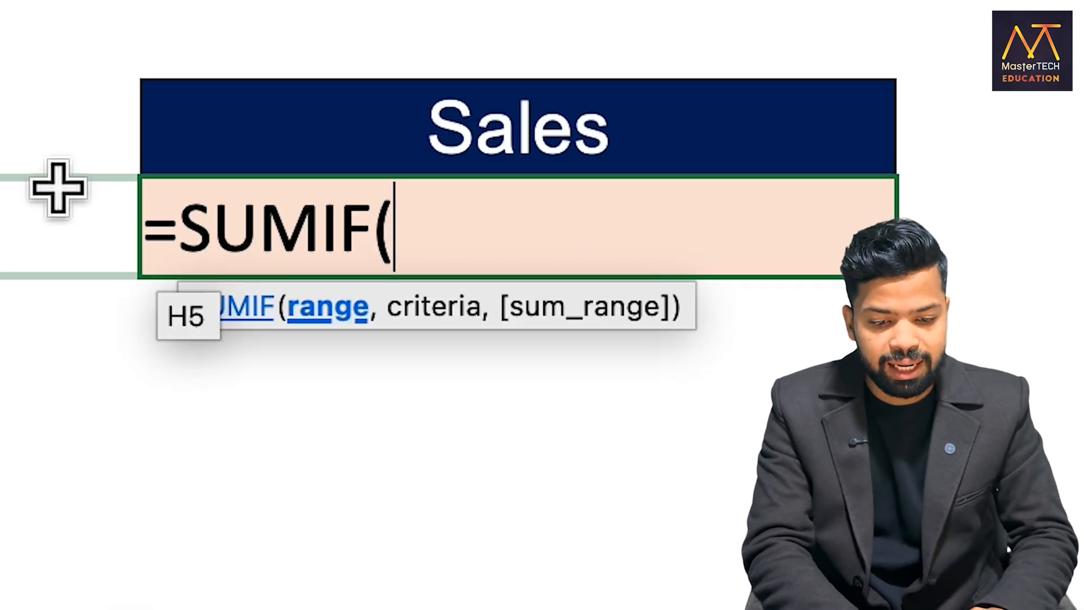
left_click(513, 28)
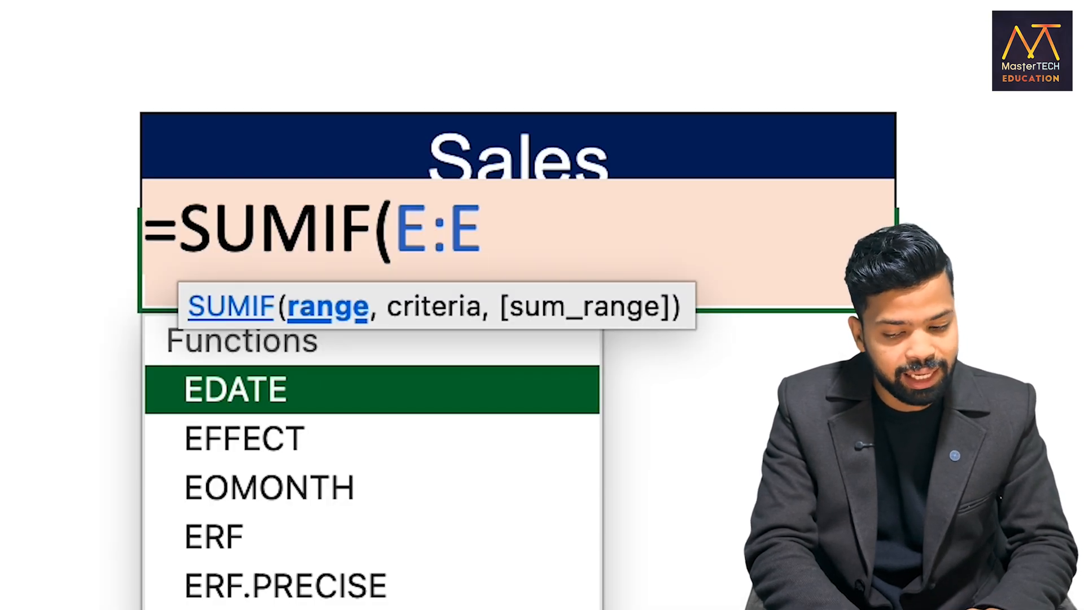
type(",")
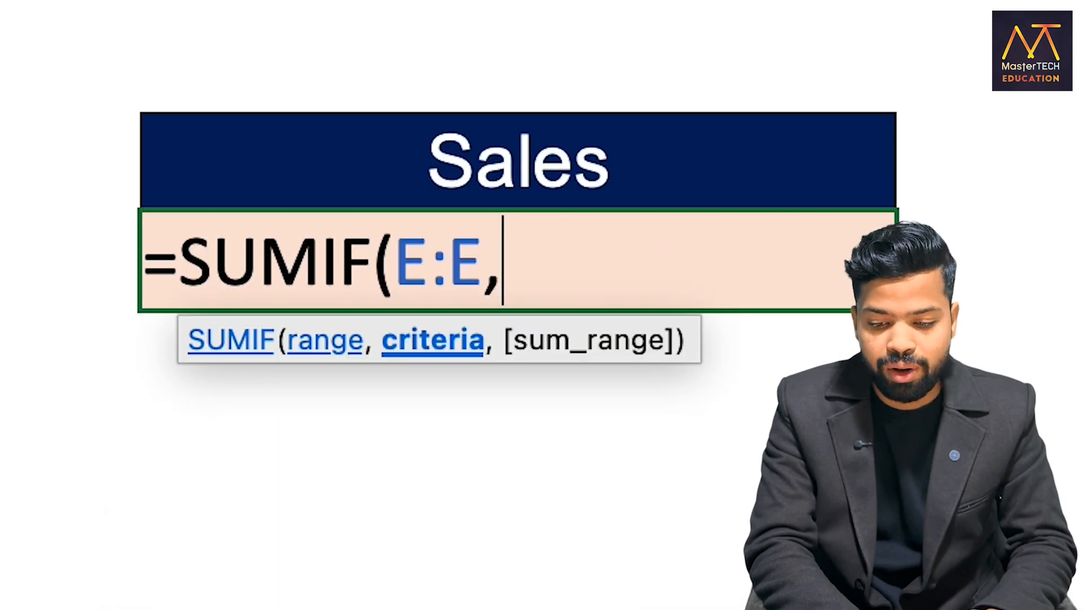
type("\"")
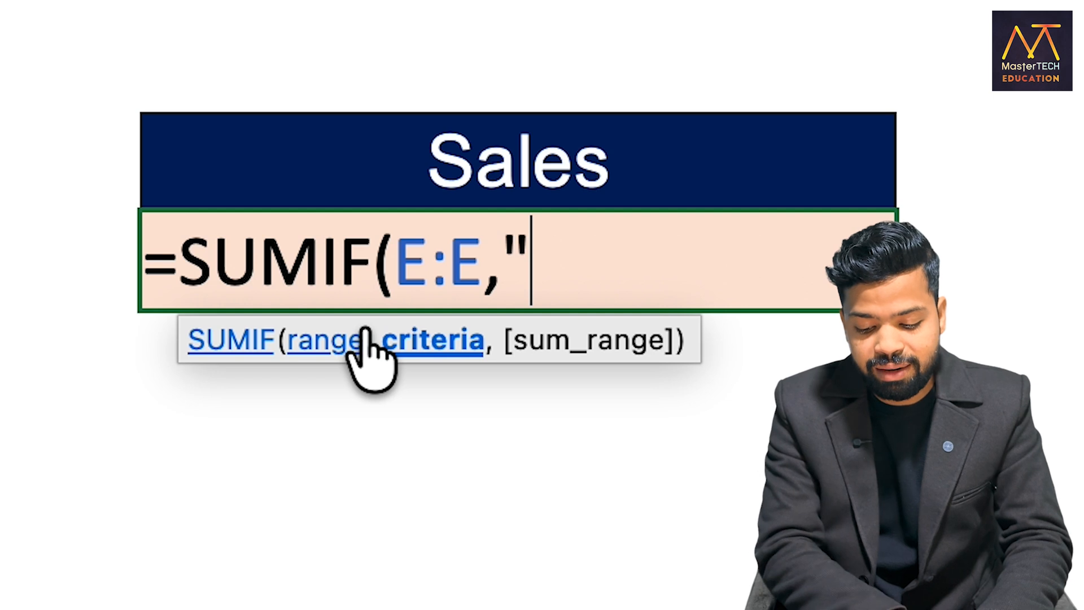
type("????\"")
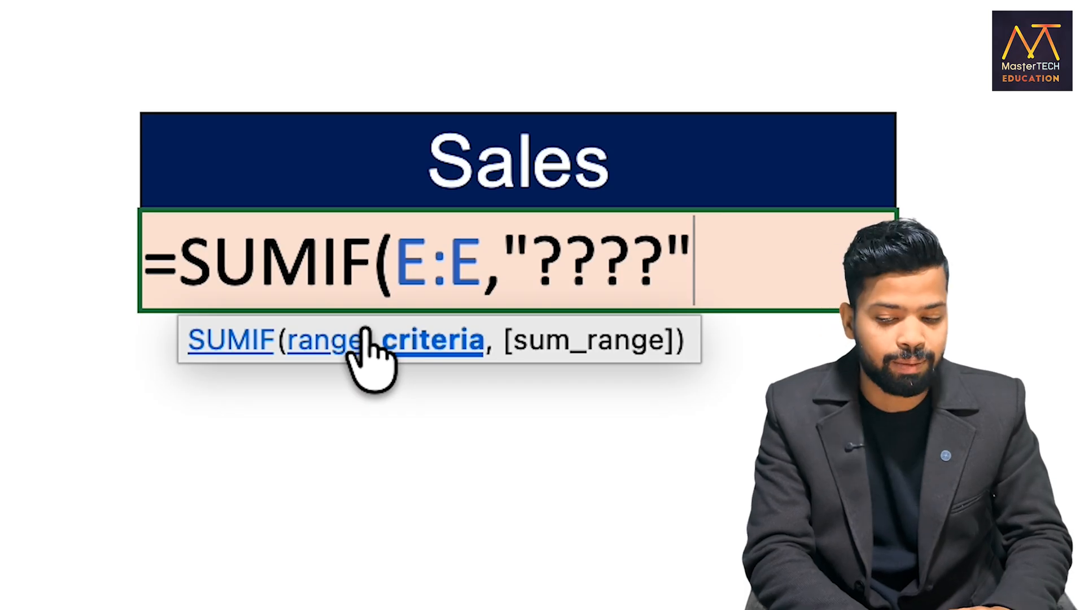
type(",")
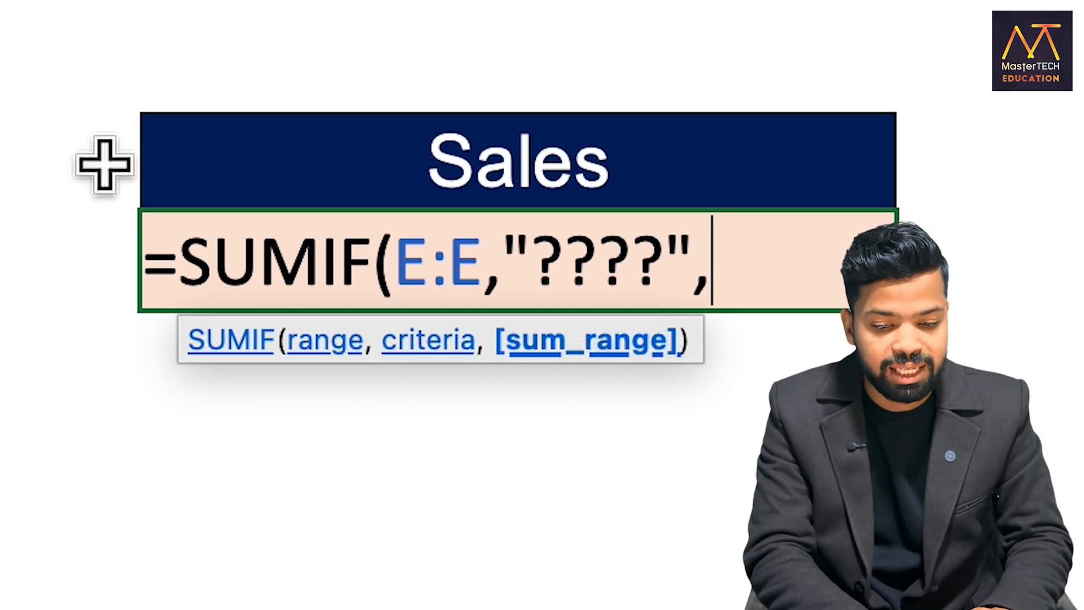
left_click(662, 38)
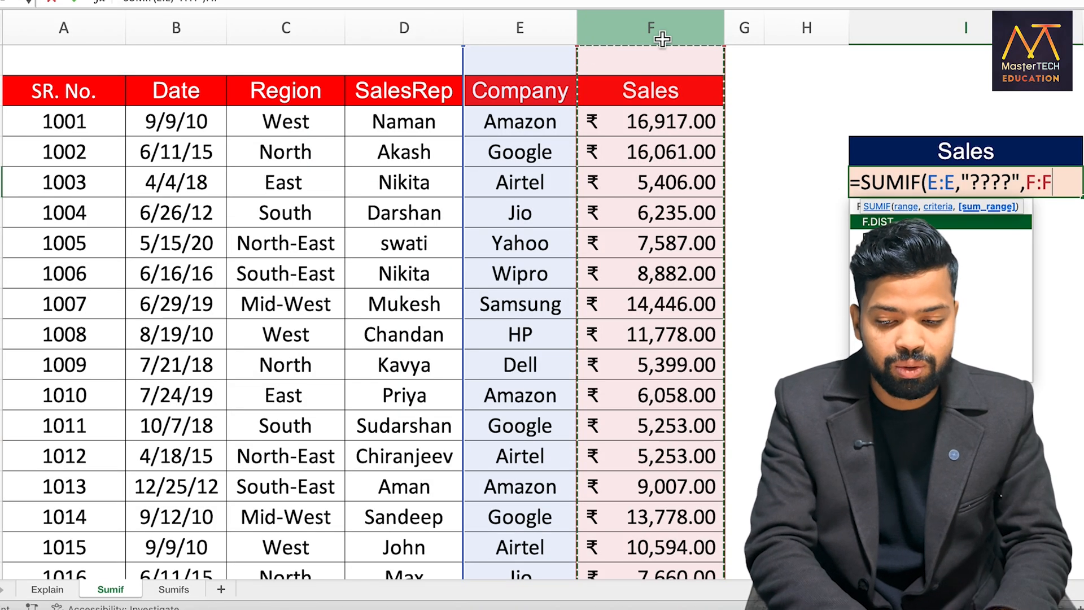
type(")")
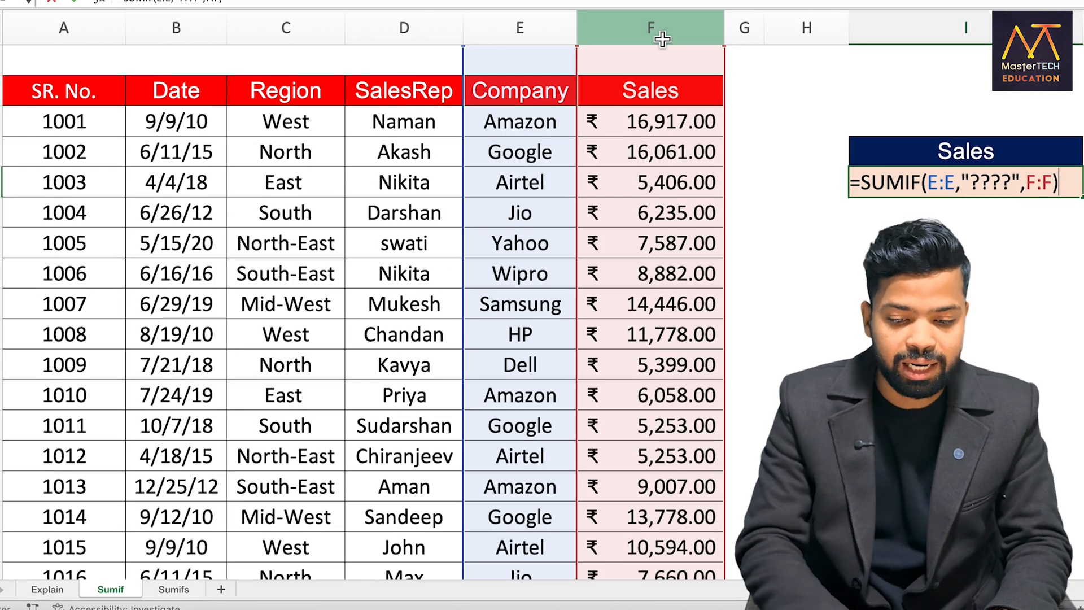
key("Return")
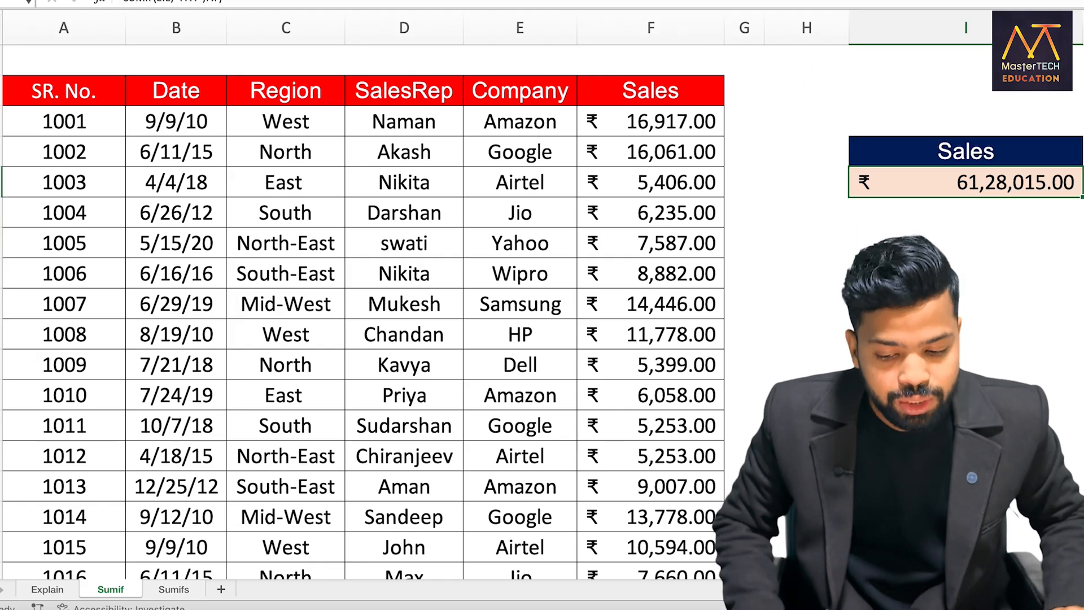